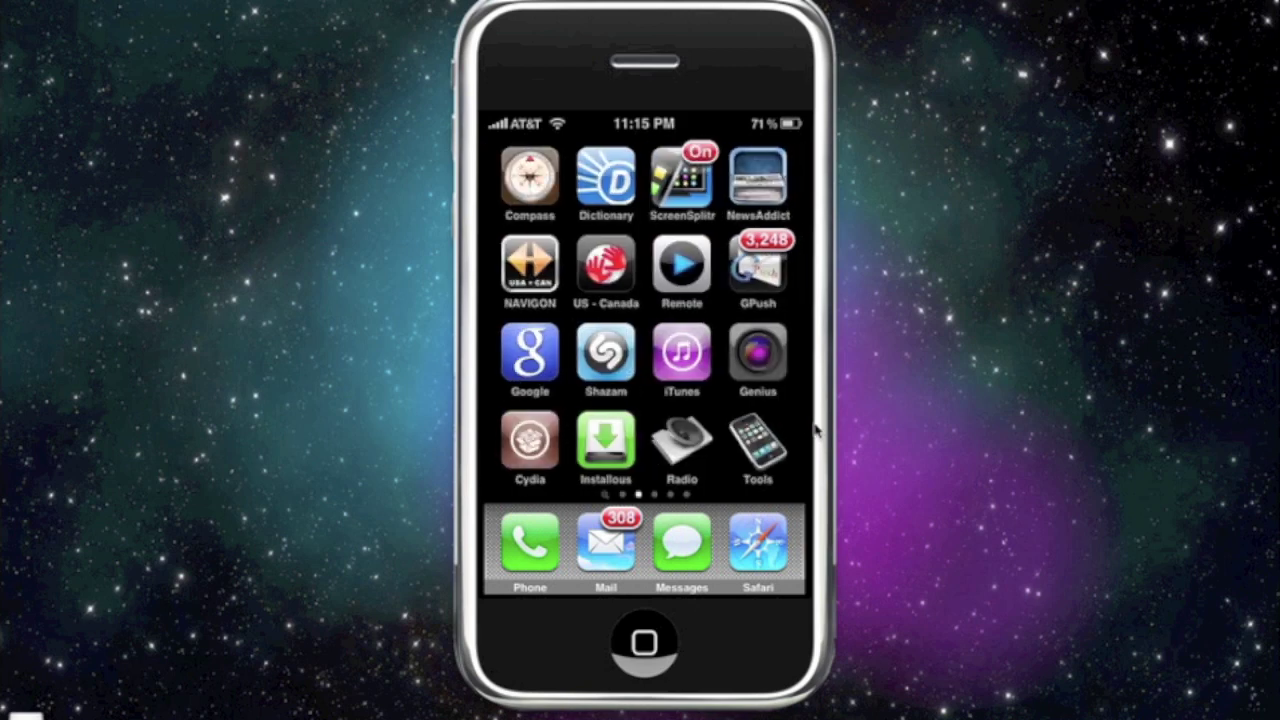
Step: Launch Cydia and search its packages for 'five'
{"action": "left_click", "coordinate": [546, 455]}
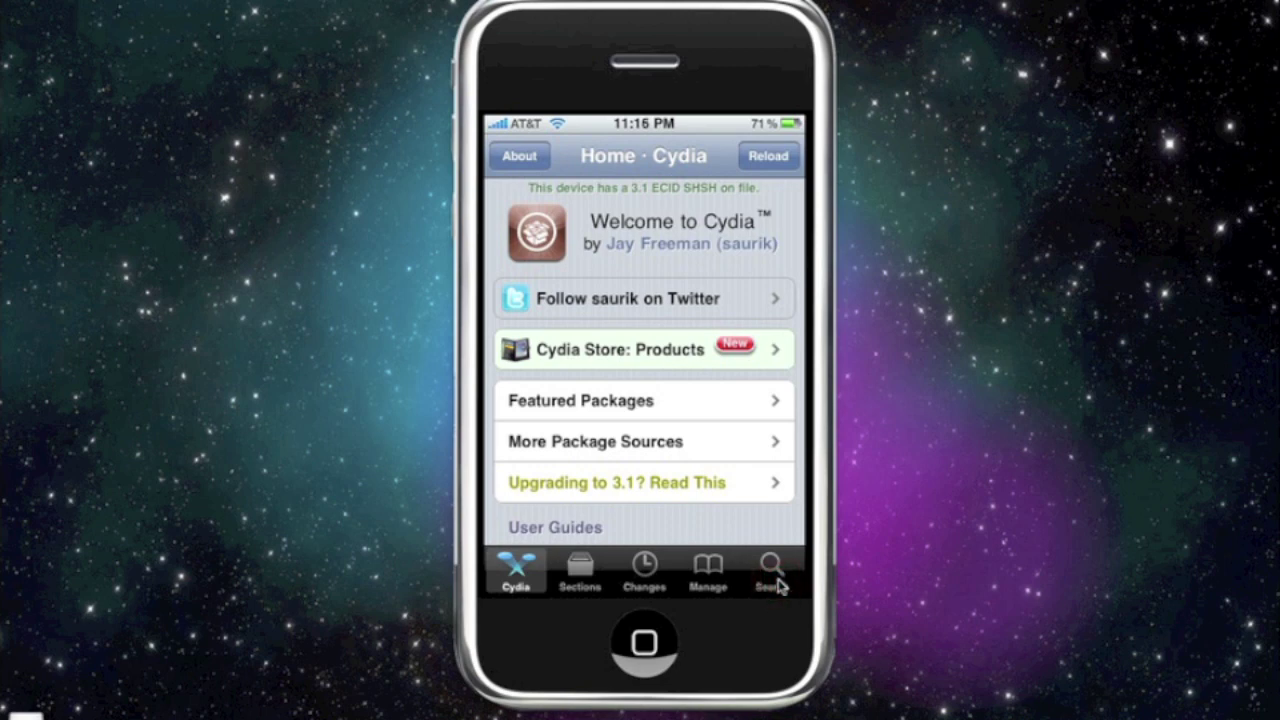
{"action": "left_click", "coordinate": [779, 587]}
{"action": "left_click", "coordinate": [685, 159]}
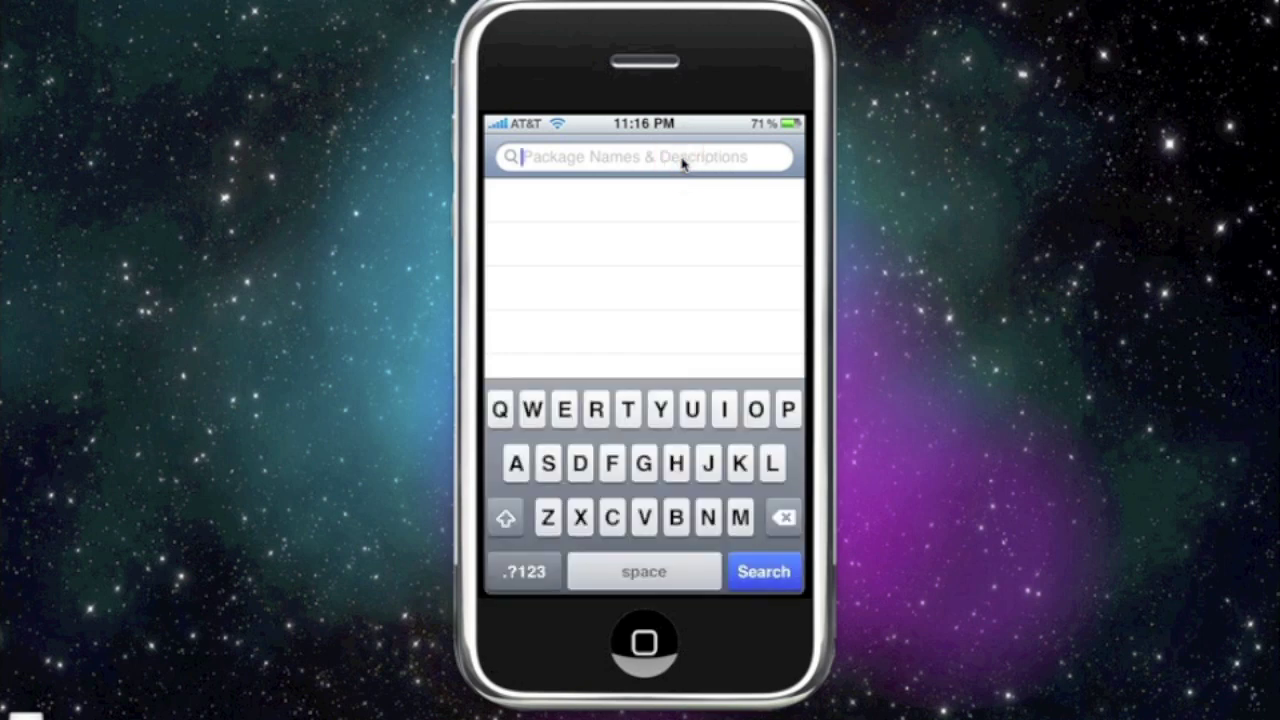
{"action": "type", "text": "five"}
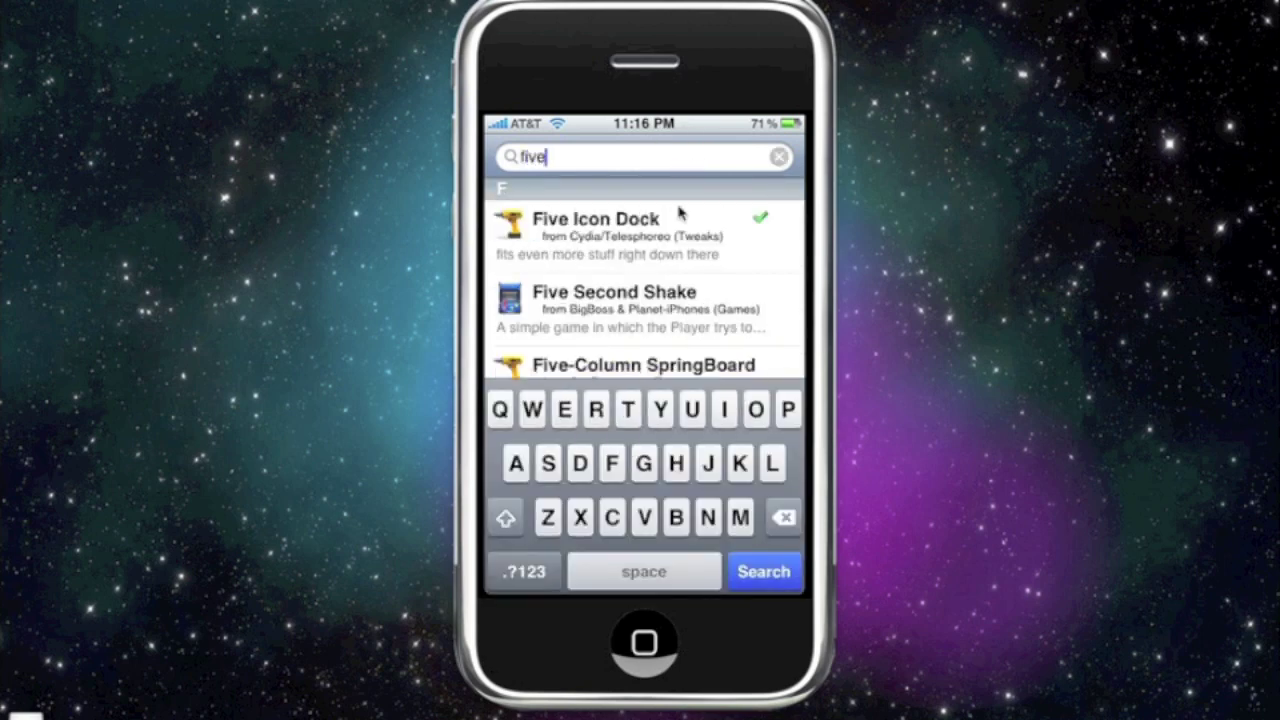
Step: Open the Five Icon Dock details page, bring up Modify, then close Cydia
{"action": "left_click", "coordinate": [676, 234]}
{"action": "left_click", "coordinate": [676, 237]}
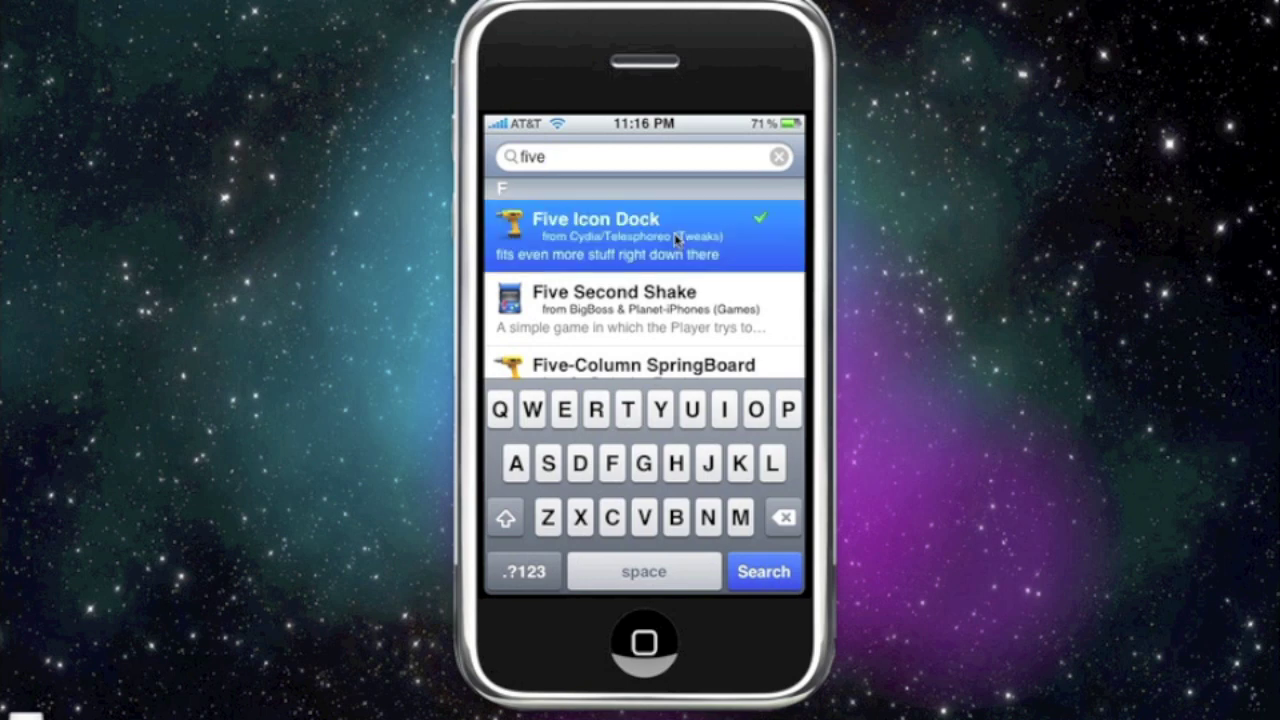
{"action": "left_click", "coordinate": [778, 158]}
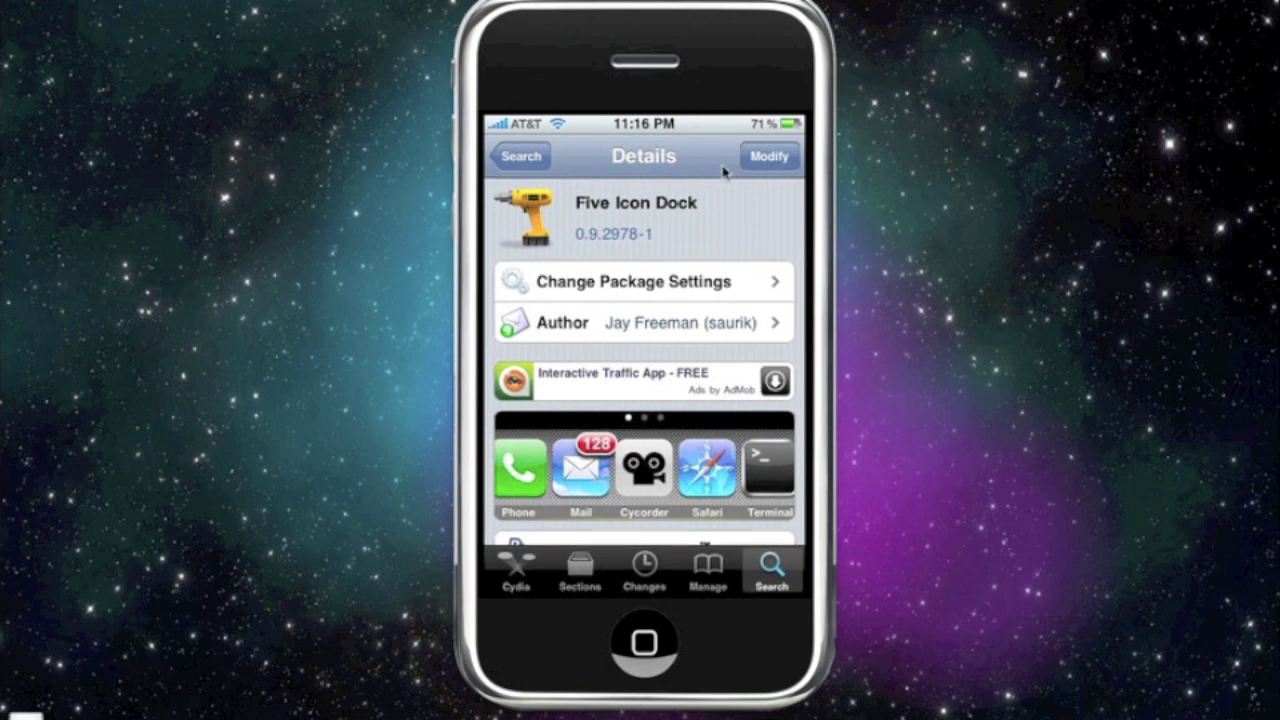
{"action": "right_click", "coordinate": [726, 166]}
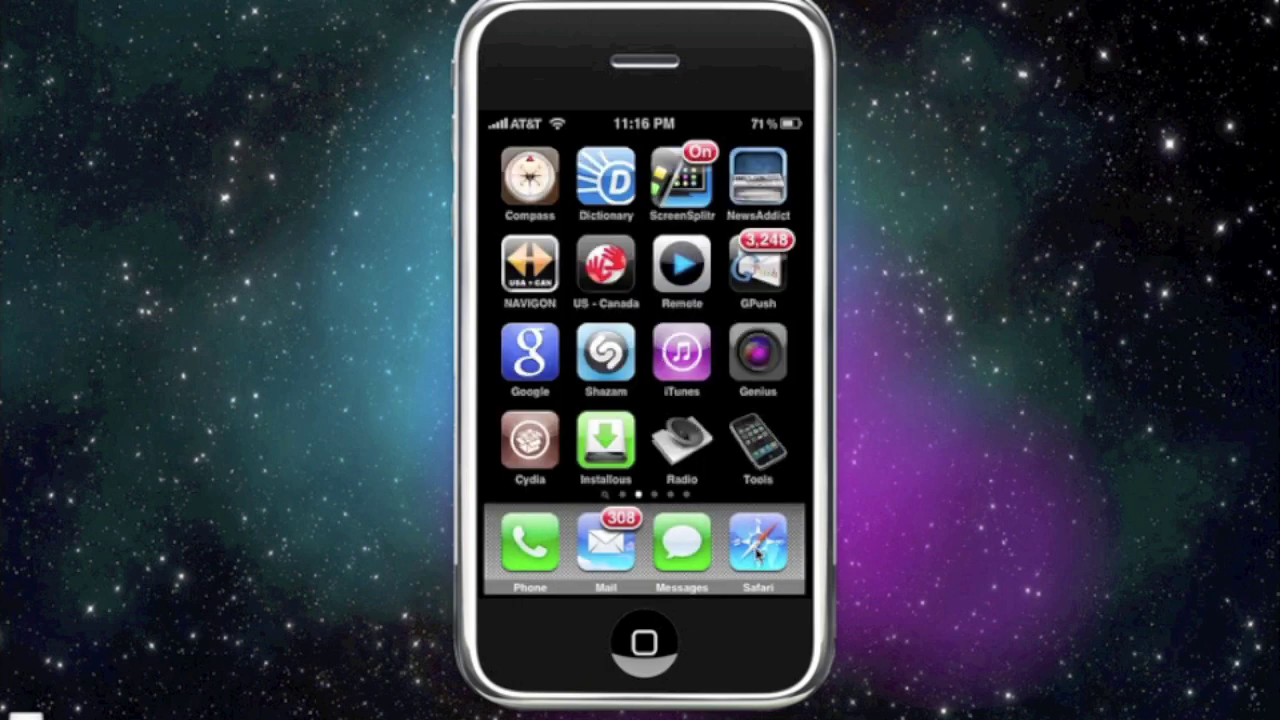
Step: Enter jiggle mode and drag the iPod icon into the dock as its fifth icon
{"action": "left_click", "coordinate": [757, 551]}
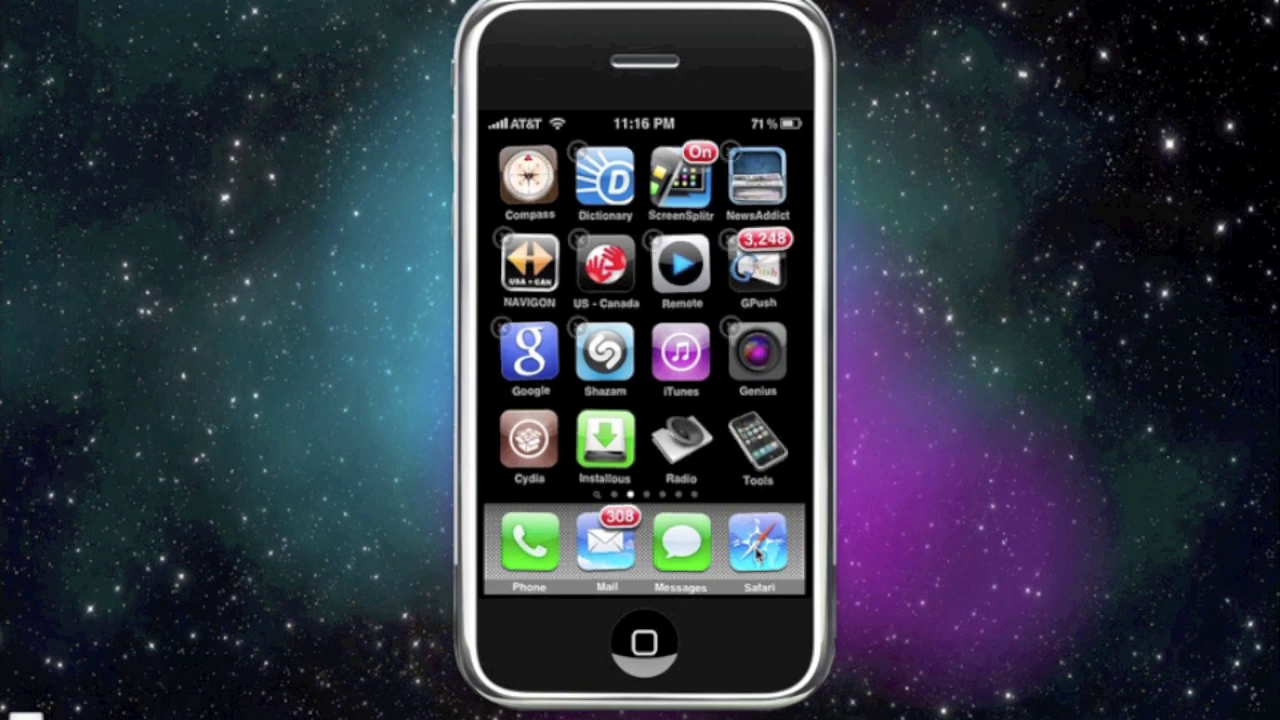
{"action": "left_click_drag", "start_coordinate": [757, 442], "coordinate": [768, 545]}
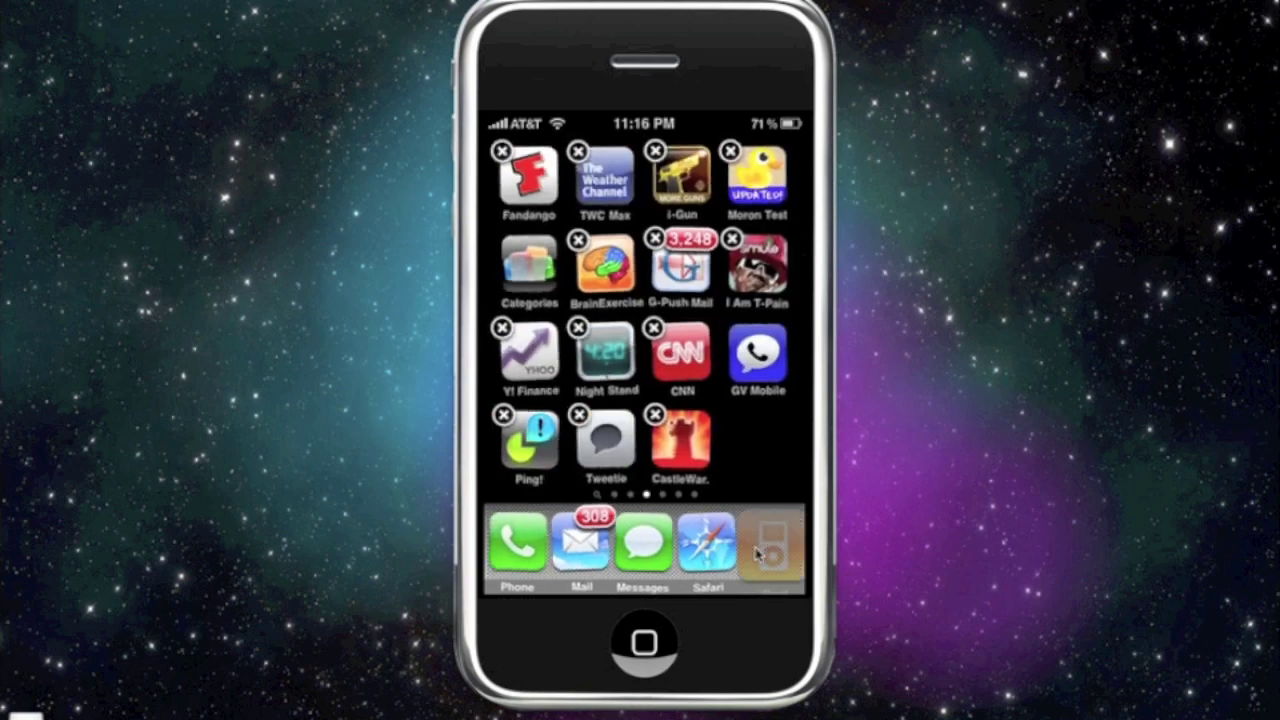
{"action": "left_click_drag", "start_coordinate": [757, 553], "coordinate": [757, 553]}
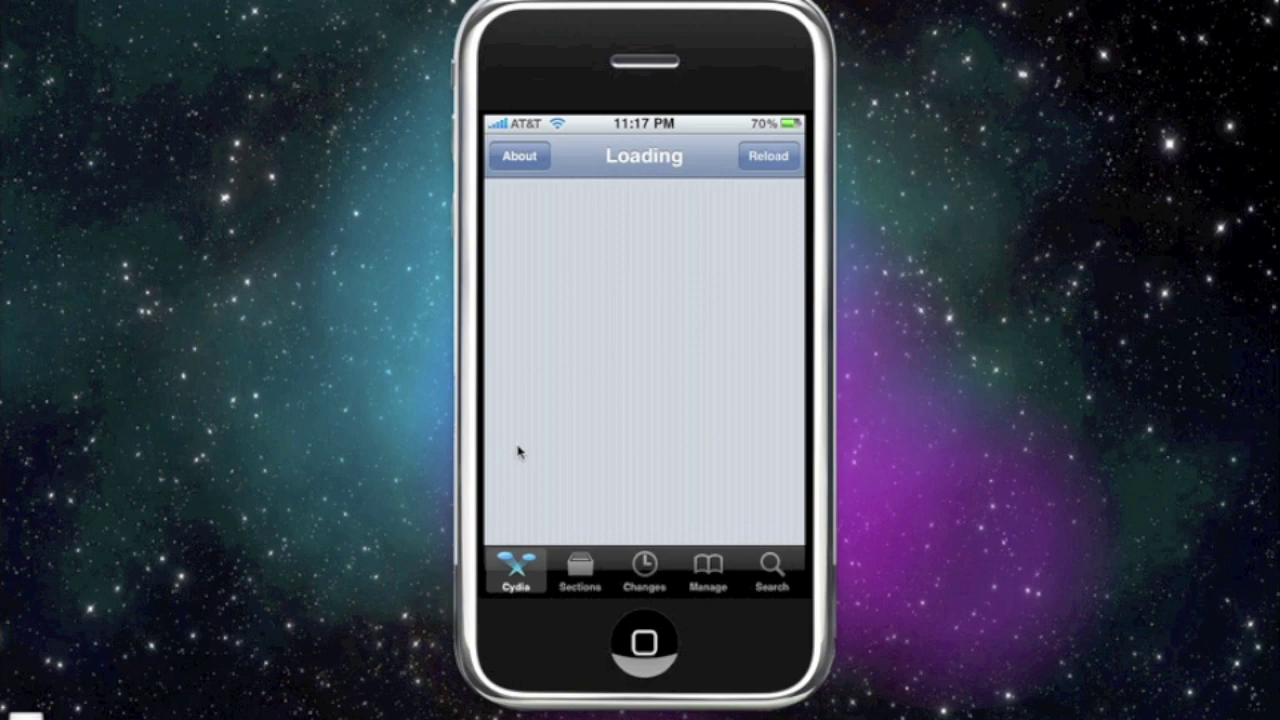
Step: Search Cydia for the Dock Flow Three package, correcting the search term
{"action": "left_click", "coordinate": [775, 578]}
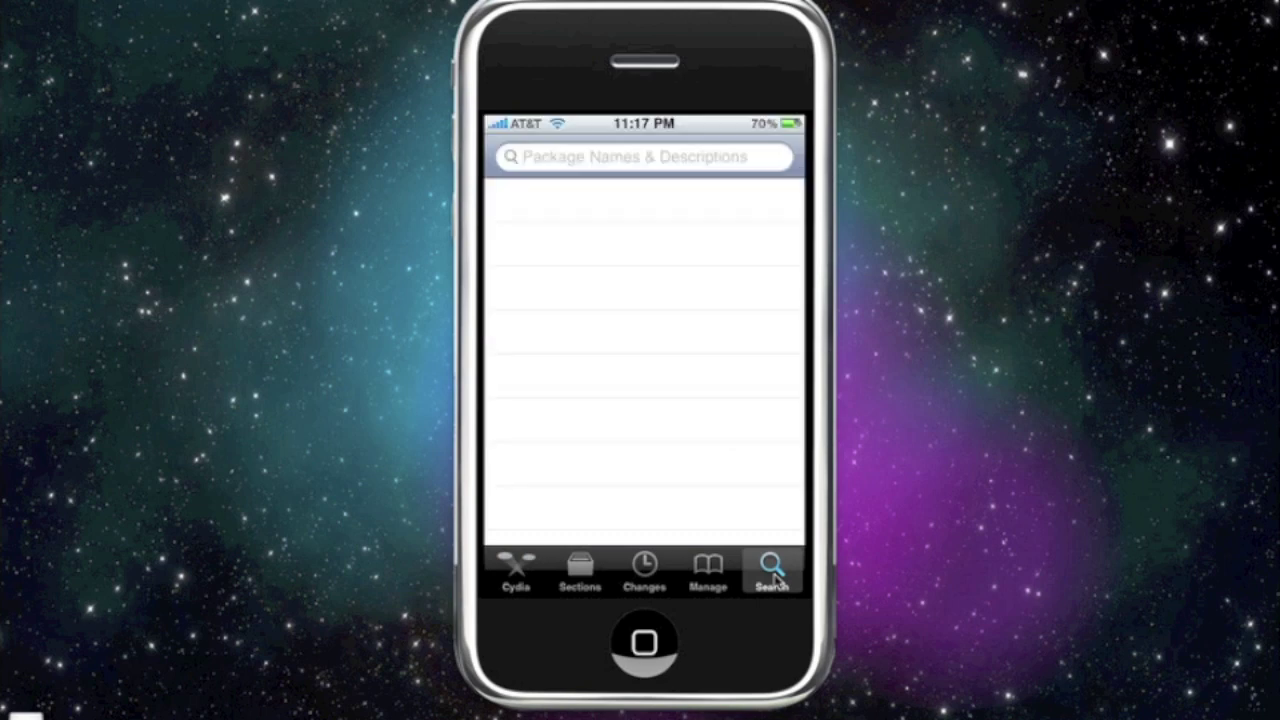
{"action": "left_click", "coordinate": [776, 580]}
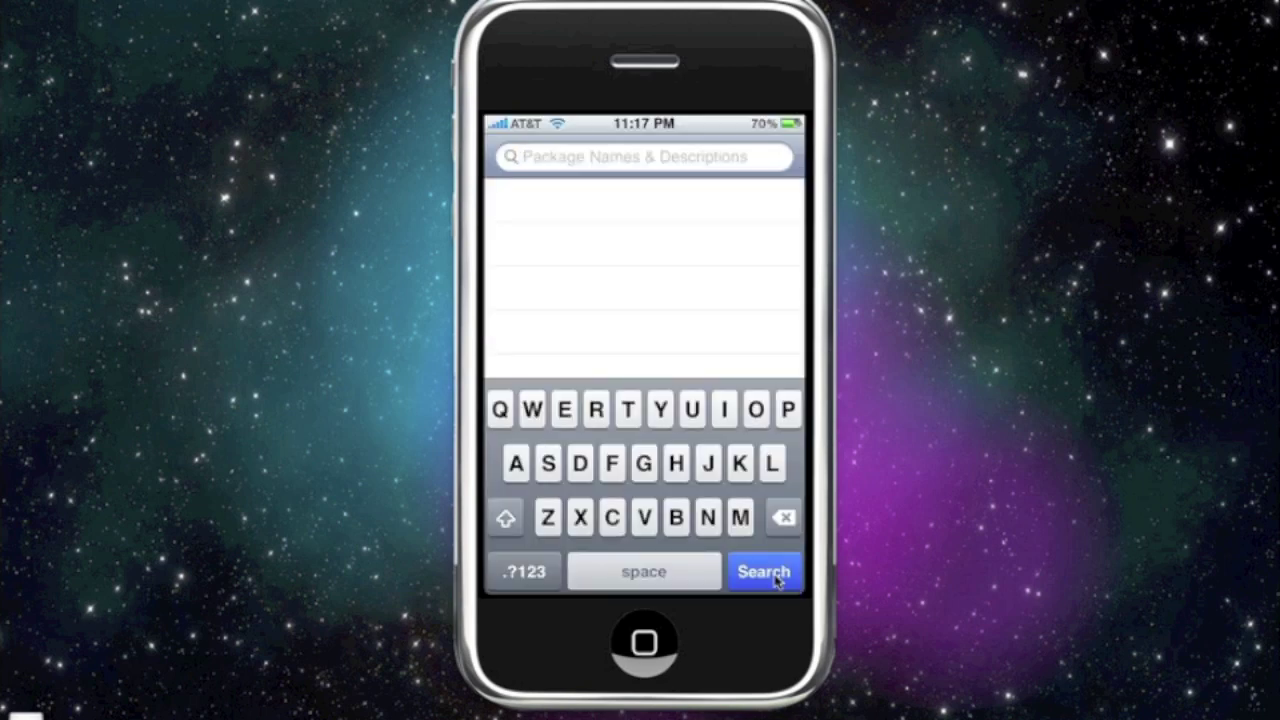
{"action": "type", "text": "dock"}
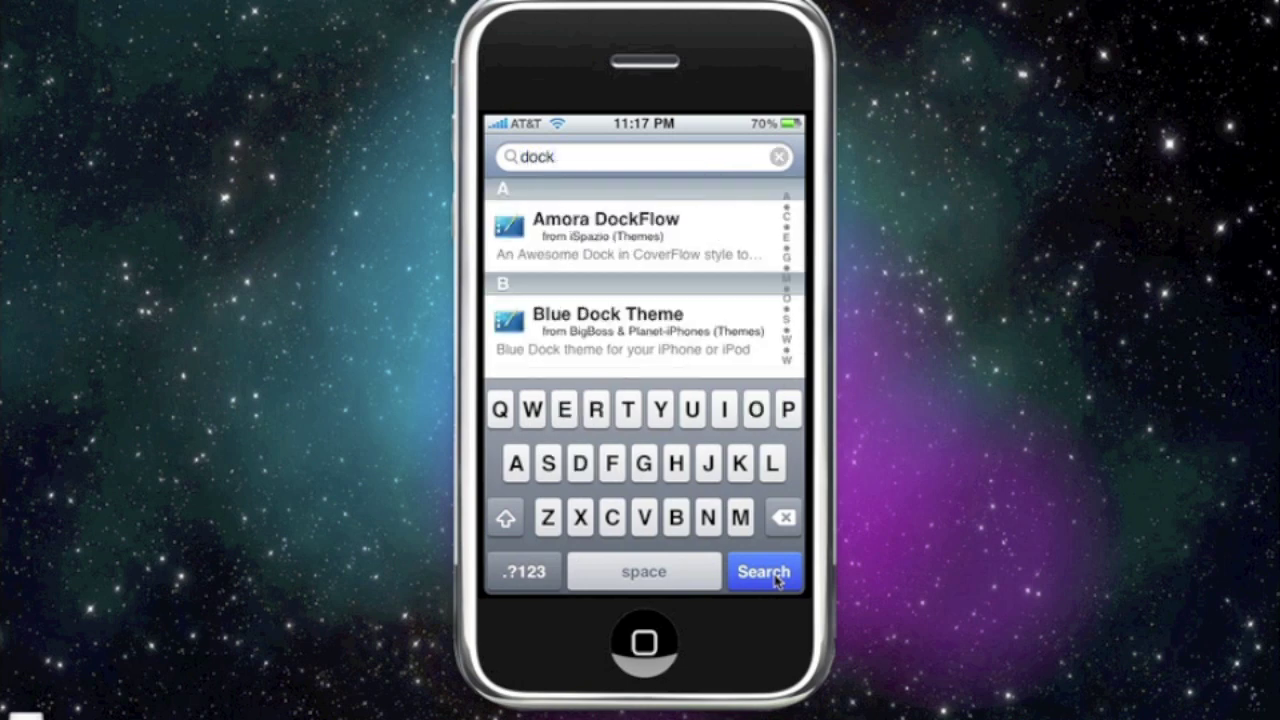
{"action": "type", "text": "fl"}
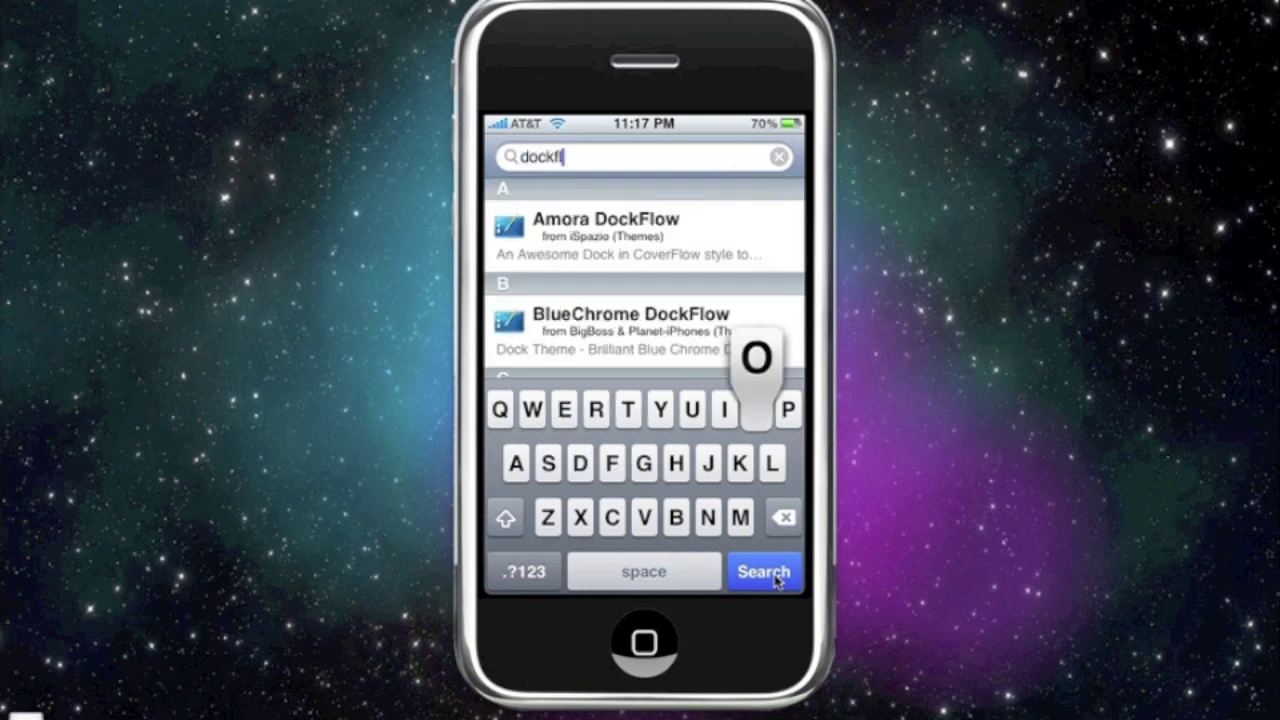
{"action": "type", "text": "ow "}
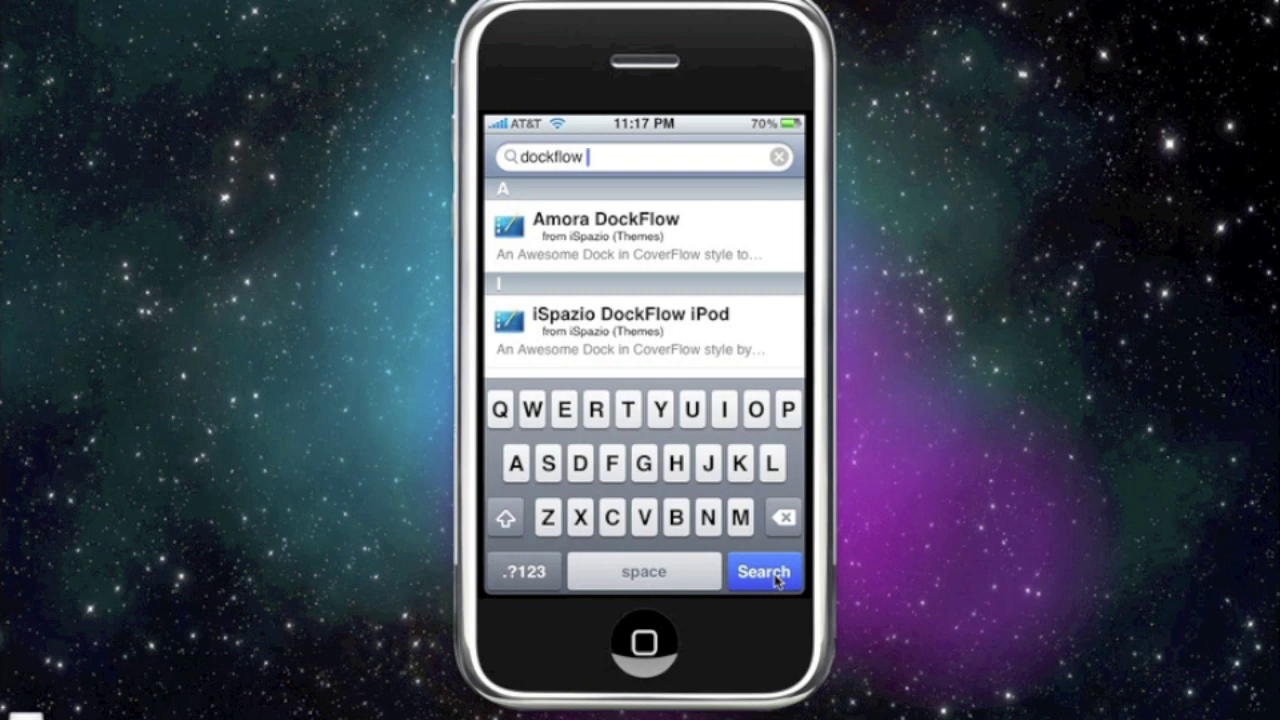
{"action": "type", "text": "th"}
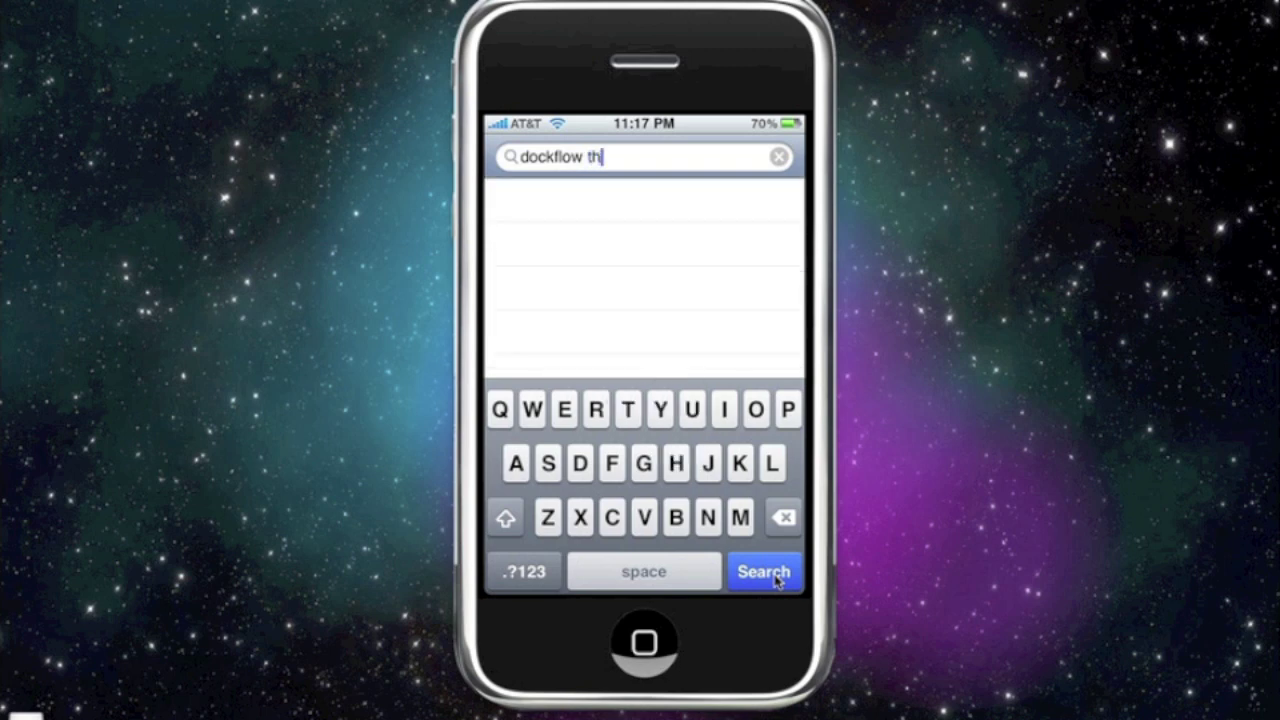
{"action": "key", "text": "BackSpace"}
{"action": "key", "text": "BackSpace"}
{"action": "key", "text": "BackSpace"}
{"action": "key", "text": "BackSpace"}
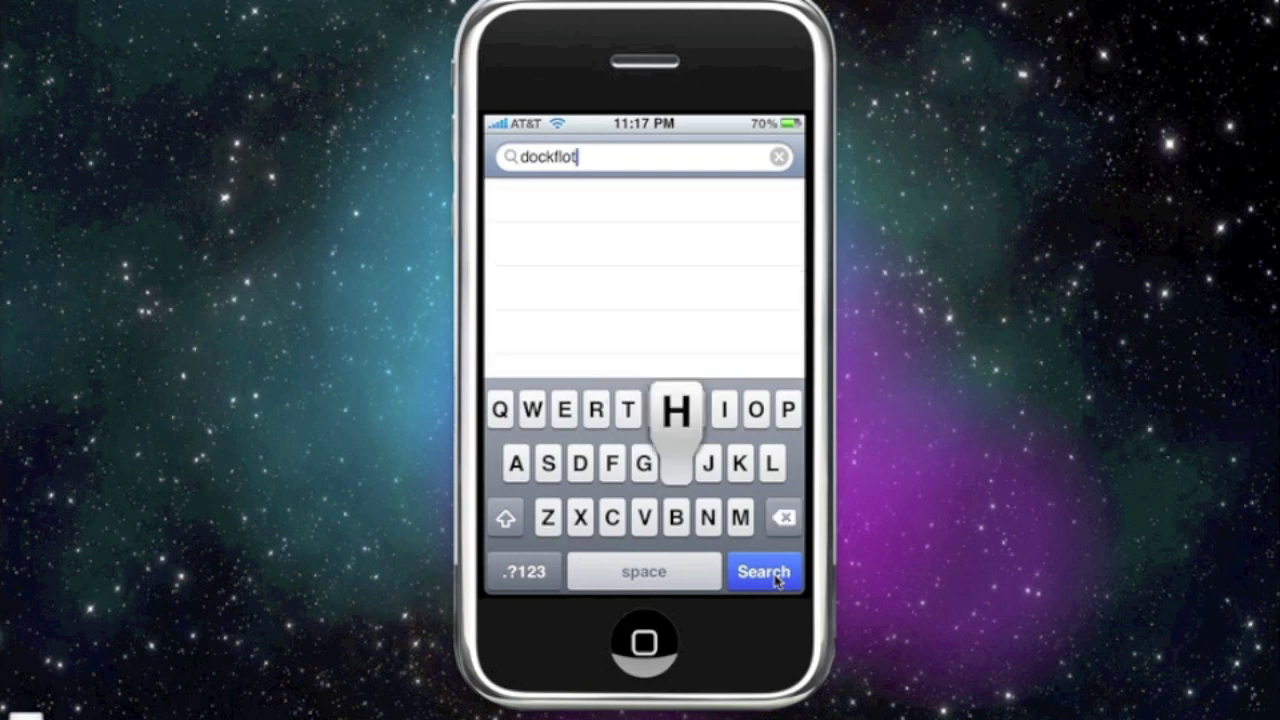
{"action": "type", "text": "h"}
{"action": "key", "text": "BackSpace"}
{"action": "type", "text": "wth"}
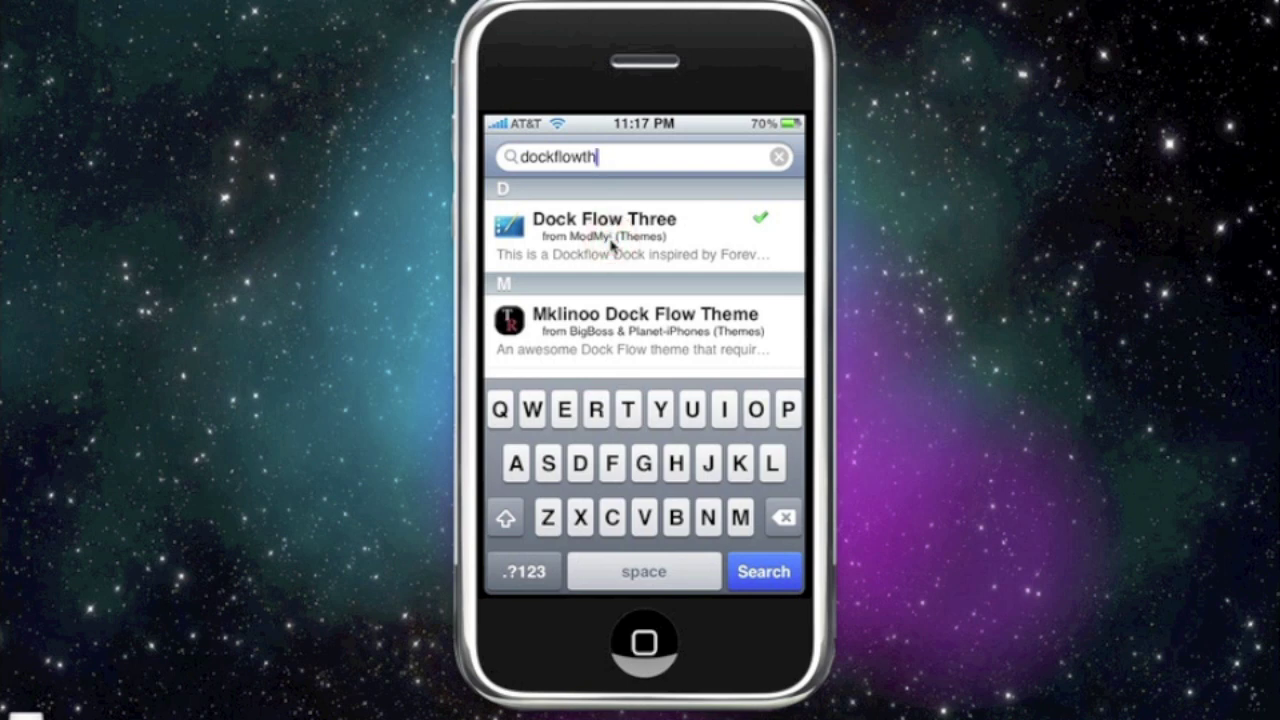
Step: Open the Dock Flow Three details and scroll down to open its Screenshot(s) page
{"action": "left_click", "coordinate": [612, 245]}
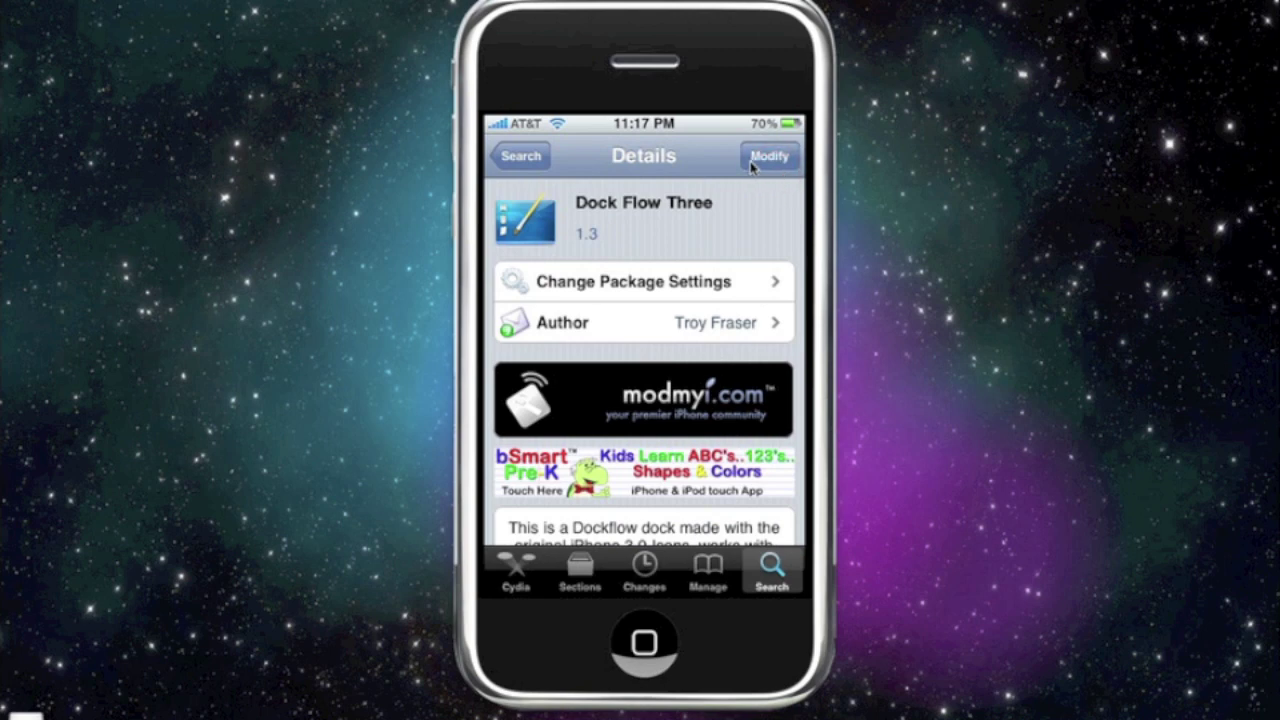
{"action": "scroll", "coordinate": [717, 268], "scroll_direction": "down", "scroll_amount": 3}
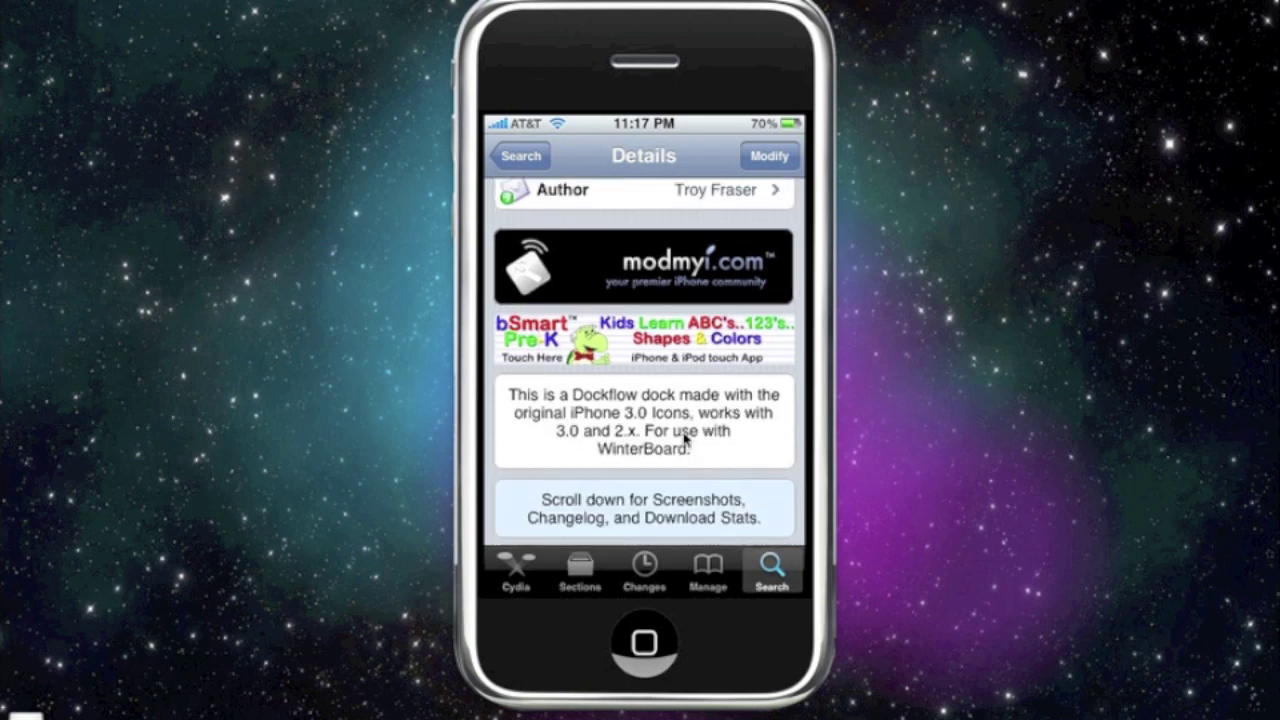
{"action": "scroll", "coordinate": [686, 438], "scroll_direction": "down", "scroll_amount": 3}
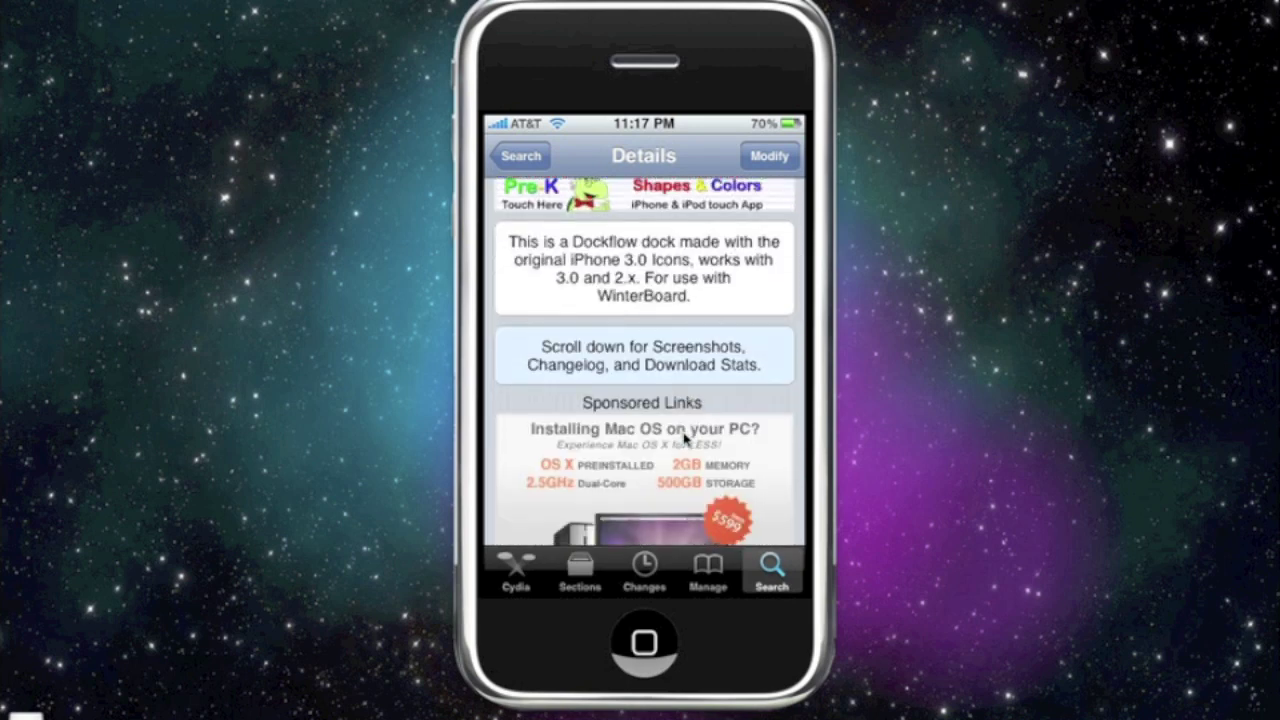
{"action": "left_click", "coordinate": [666, 345]}
{"action": "scroll", "coordinate": [672, 347], "scroll_direction": "down", "scroll_amount": 5}
{"action": "left_click", "coordinate": [670, 474]}
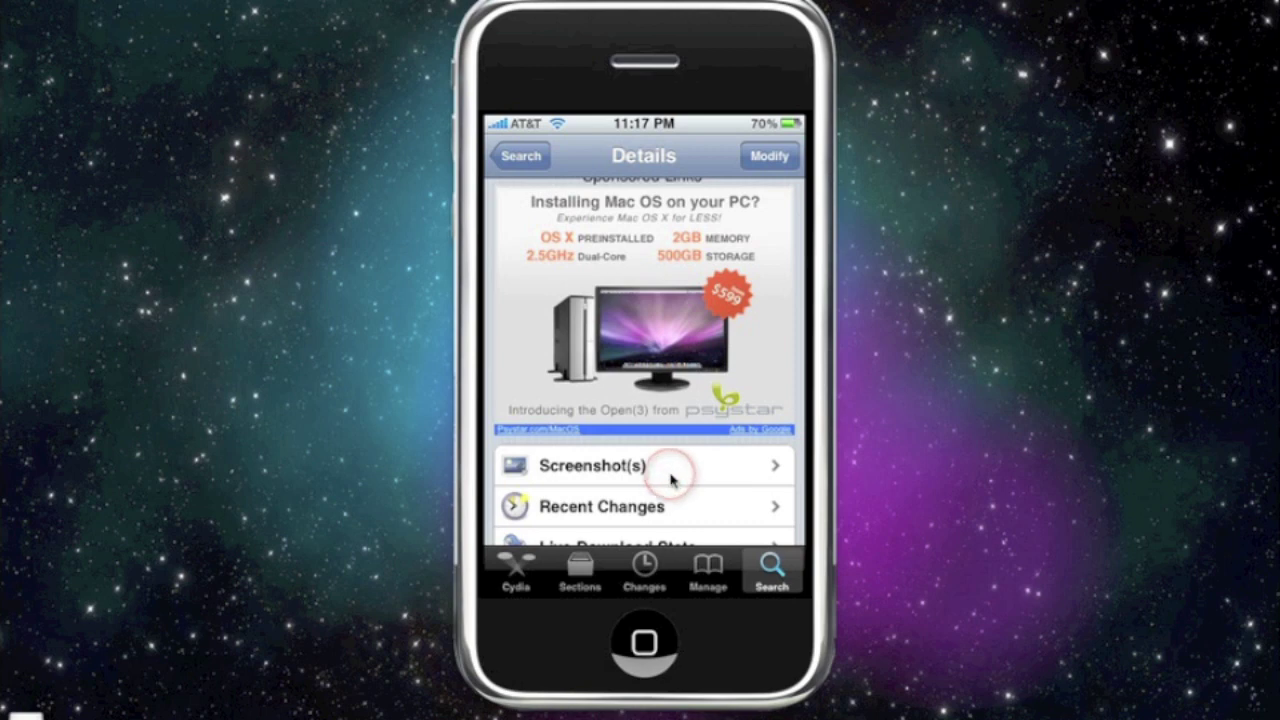
{"action": "left_click", "coordinate": [670, 476]}
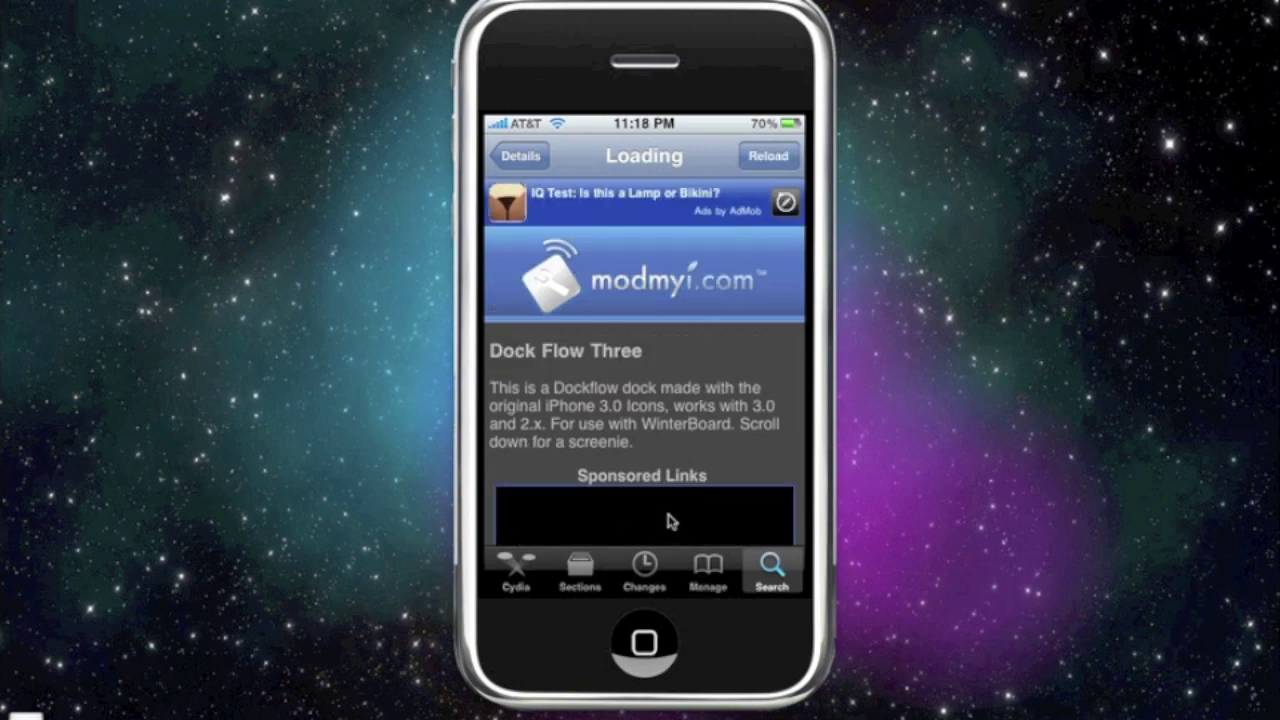
Step: Scroll through the Original and Alternate 1–3 dock previews, then back up
{"action": "scroll", "coordinate": [670, 510], "scroll_direction": "down", "scroll_amount": 8}
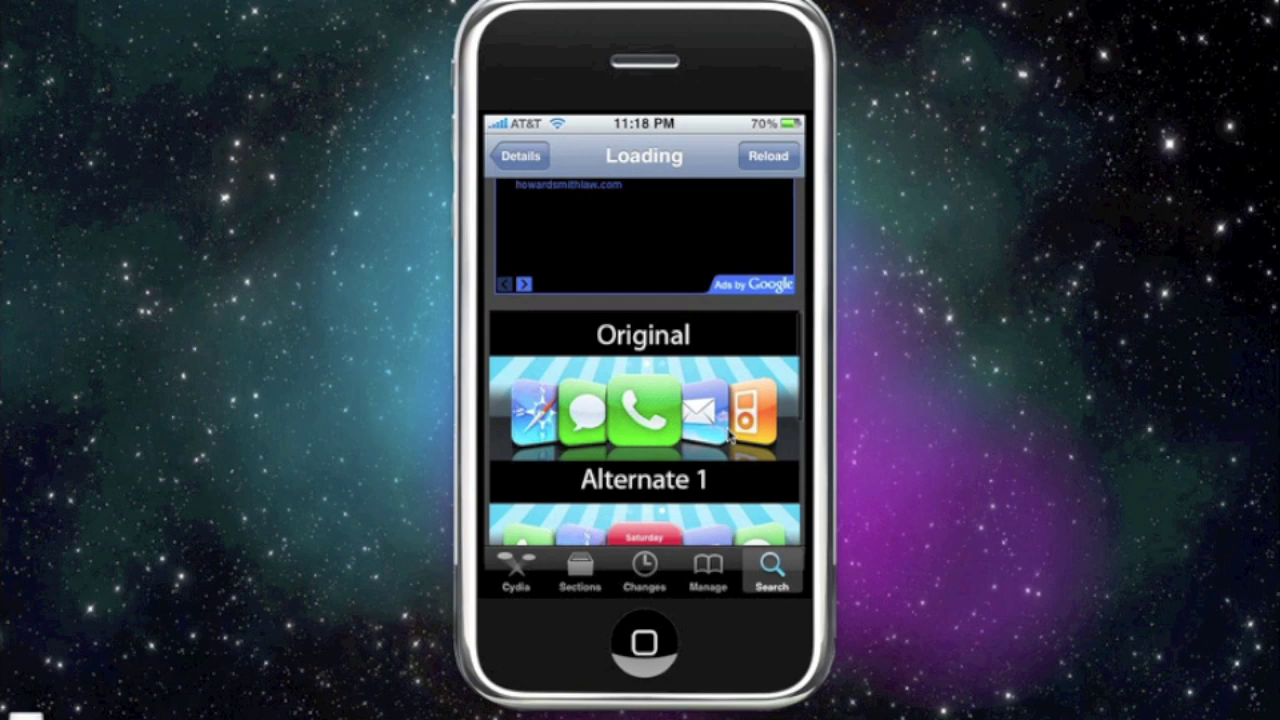
{"action": "scroll", "coordinate": [729, 436], "scroll_direction": "down", "scroll_amount": 1}
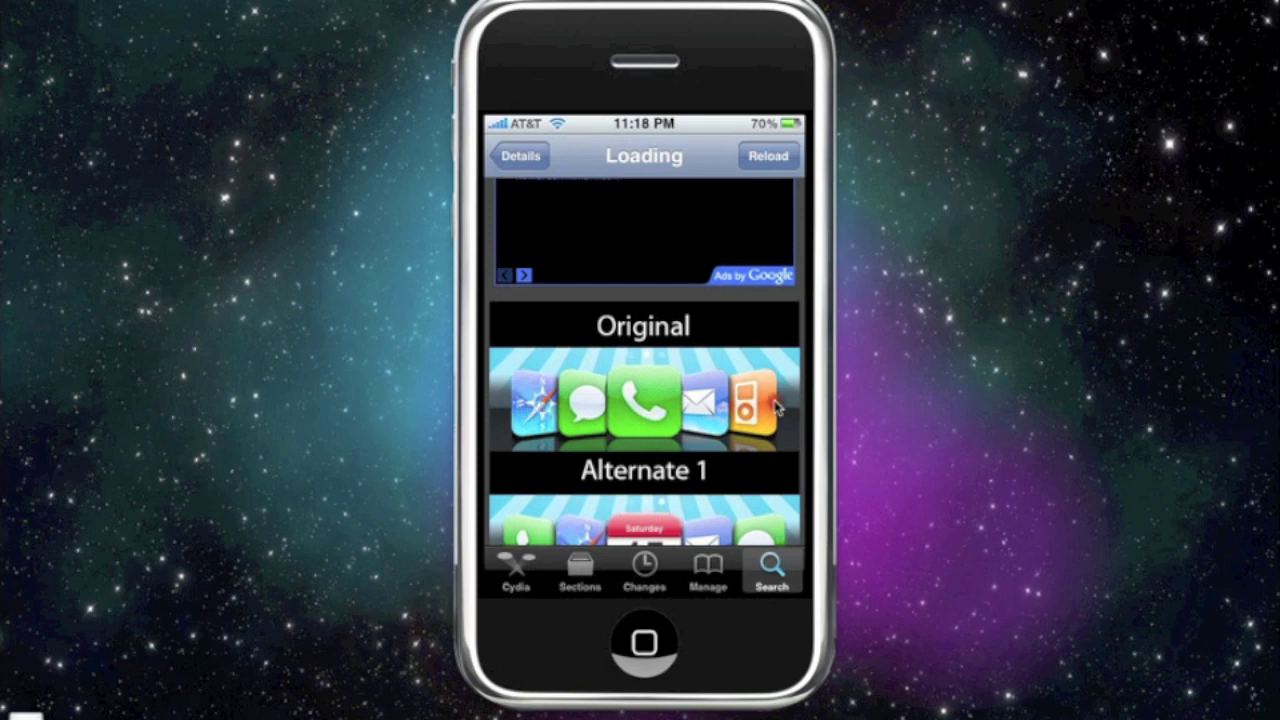
{"action": "scroll", "coordinate": [776, 408], "scroll_direction": "down", "scroll_amount": 3}
{"action": "scroll", "coordinate": [776, 408], "scroll_direction": "down", "scroll_amount": 3}
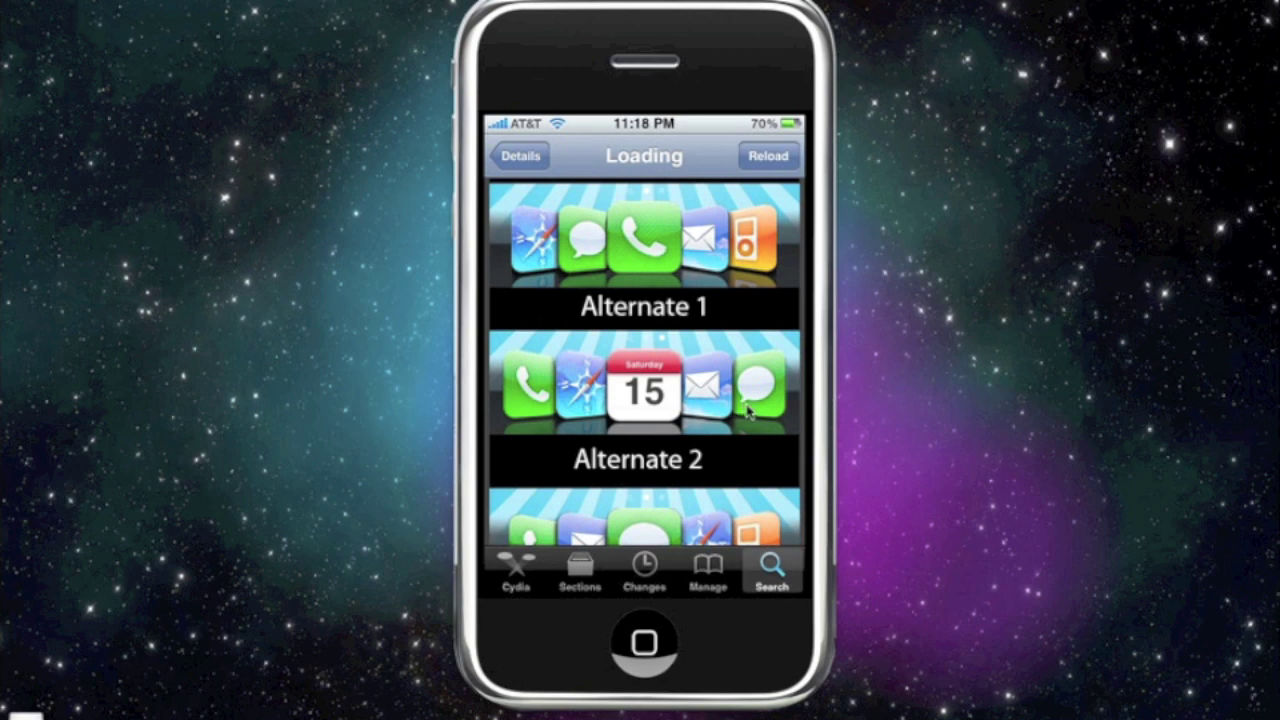
{"action": "scroll", "coordinate": [727, 482], "scroll_direction": "down", "scroll_amount": 3}
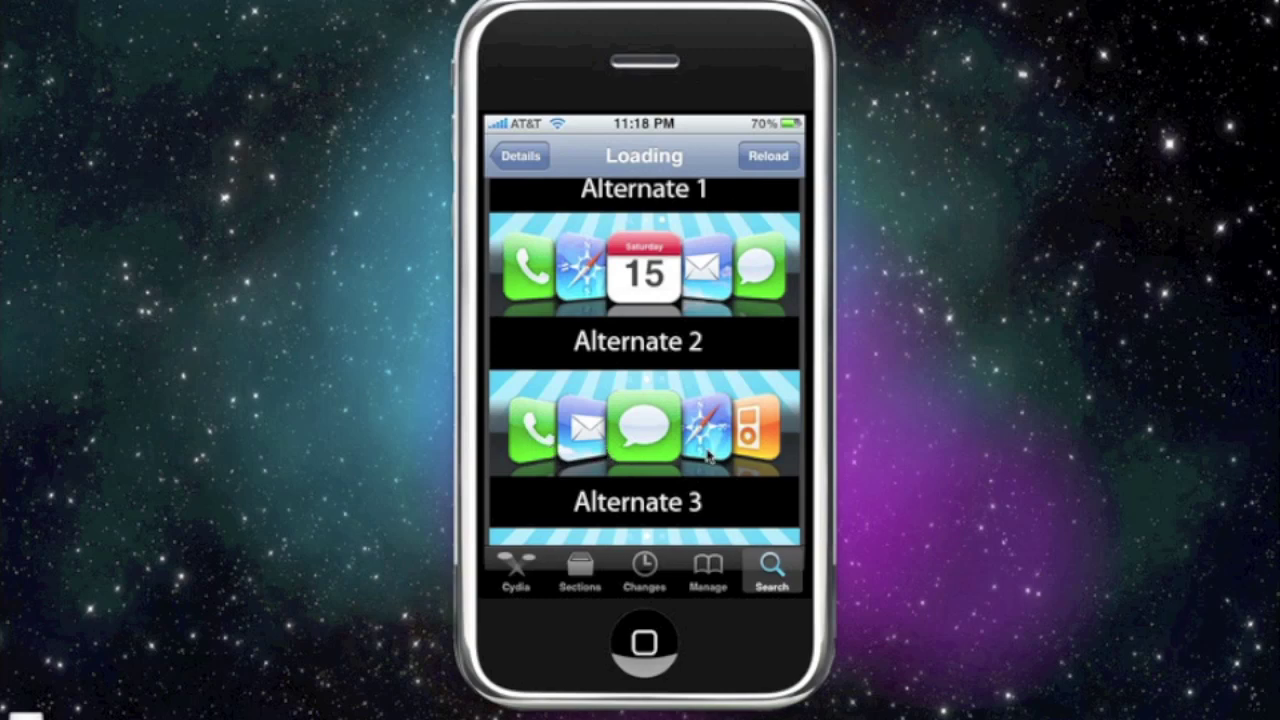
{"action": "scroll", "coordinate": [722, 455], "scroll_direction": "down", "scroll_amount": 3}
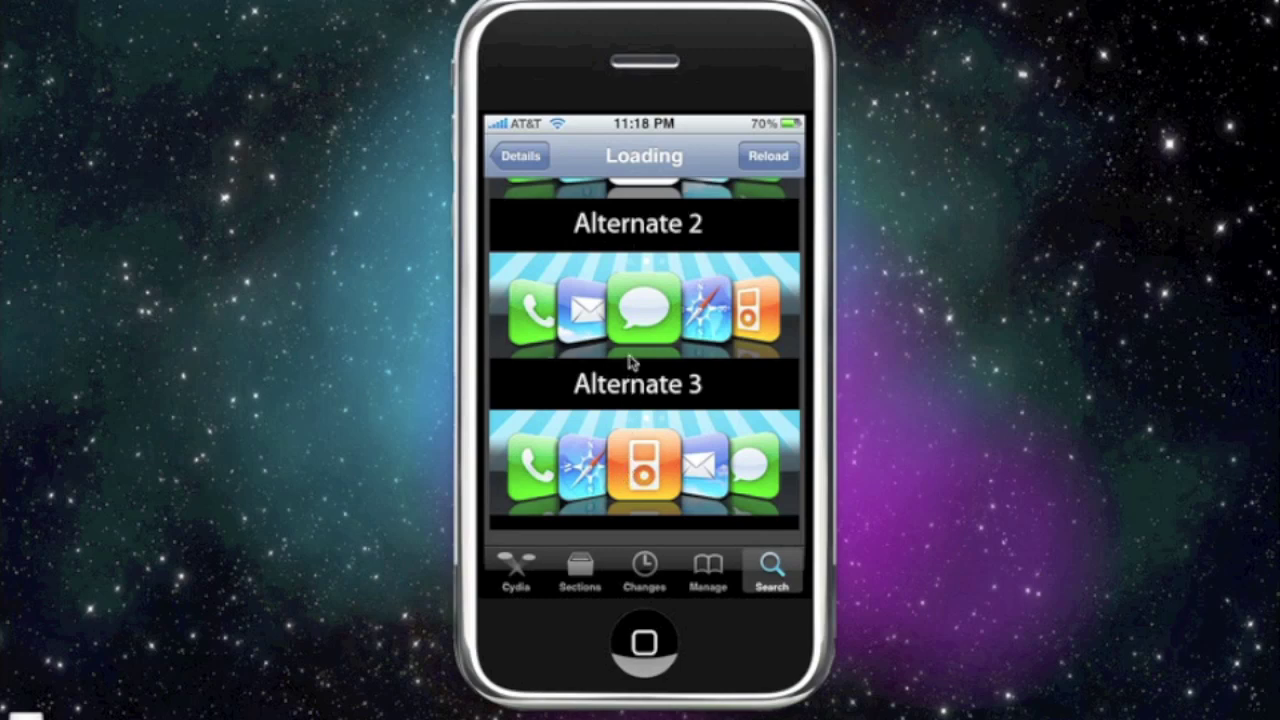
{"action": "scroll", "coordinate": [629, 363], "scroll_direction": "up", "scroll_amount": 3}
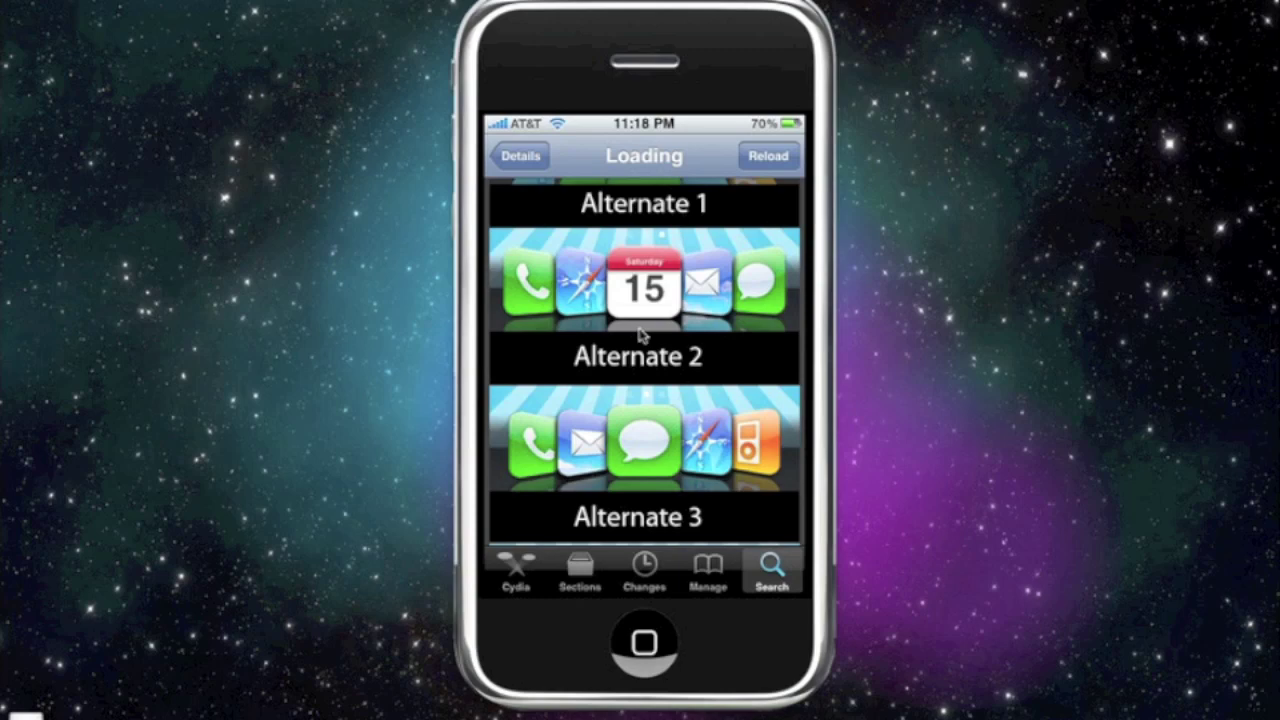
{"action": "scroll", "coordinate": [646, 260], "scroll_direction": "up", "scroll_amount": 2}
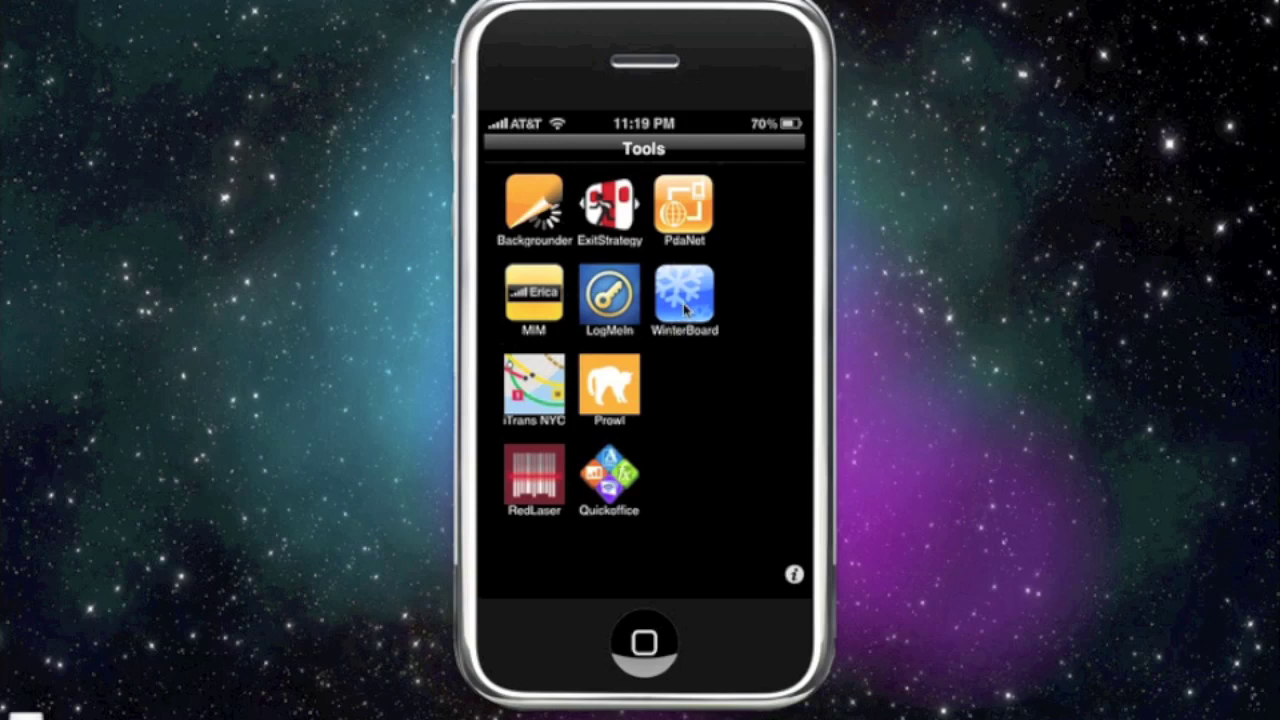
Step: In WinterBoard, tick the Dock Flow 3.0 - Alt 3 theme and return home to respring
{"action": "left_click", "coordinate": [686, 309]}
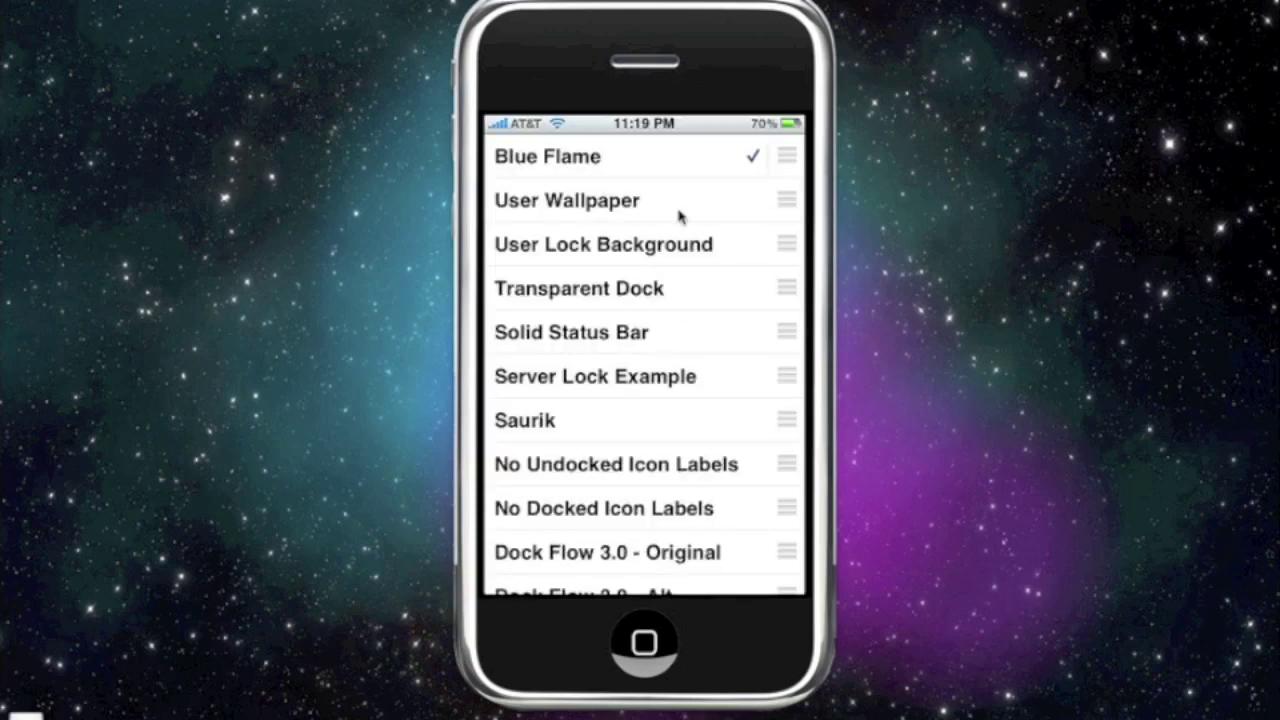
{"action": "left_click_drag", "start_coordinate": [685, 278], "coordinate": [685, 102]}
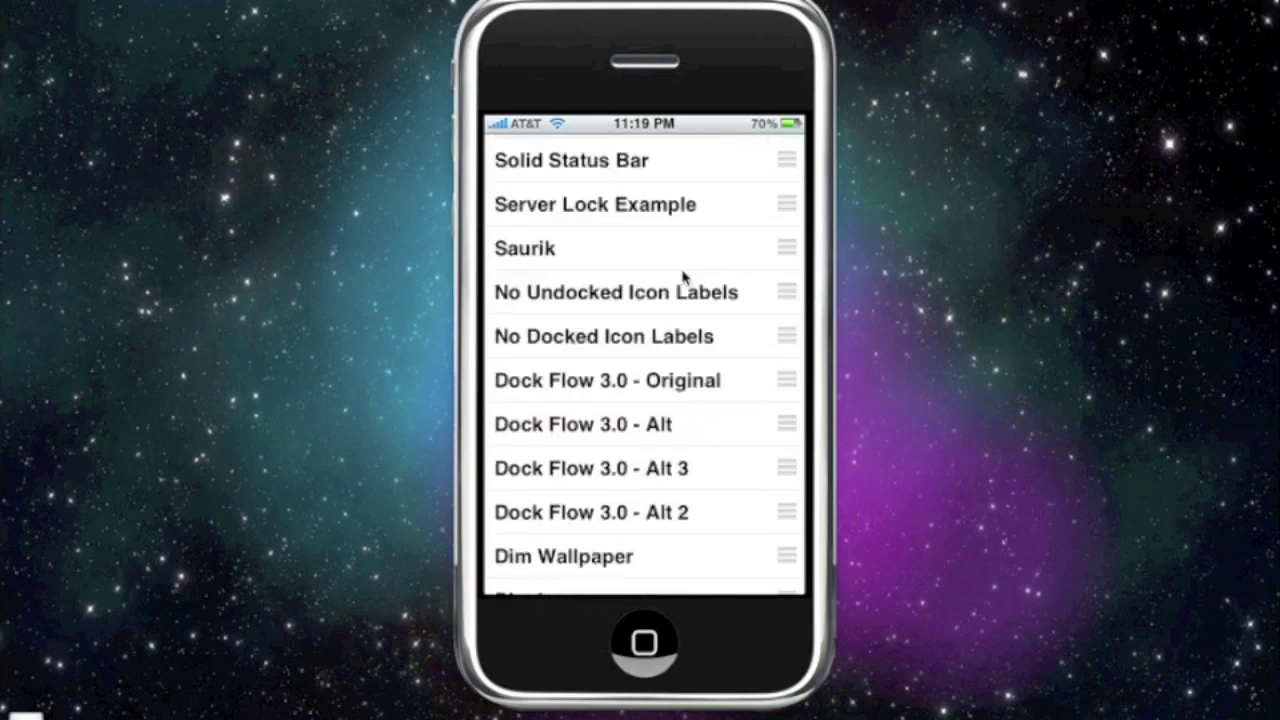
{"action": "left_click_drag", "start_coordinate": [686, 545], "coordinate": [690, 445]}
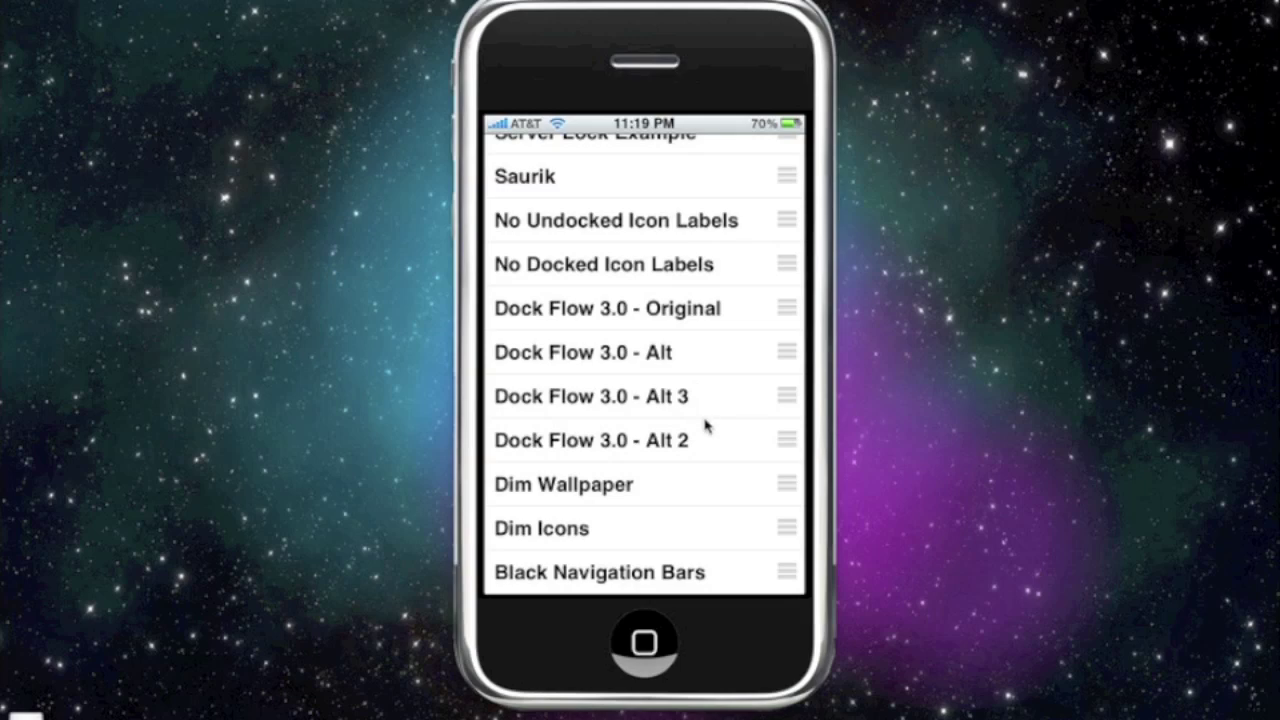
{"action": "left_click", "coordinate": [705, 418]}
{"action": "left_click", "coordinate": [549, 54]}
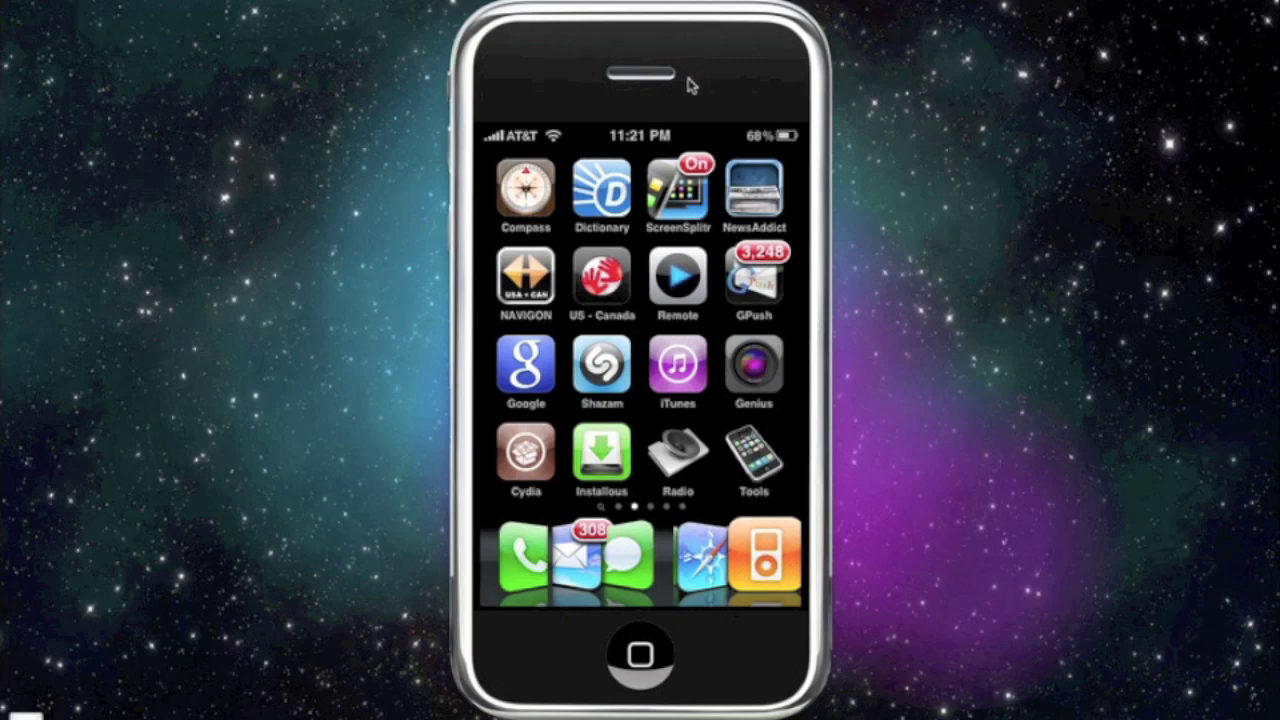
Step: Drag the iPod icon to the centre of the five-icon dock, then reopen Cydia
{"action": "left_click", "coordinate": [648, 558]}
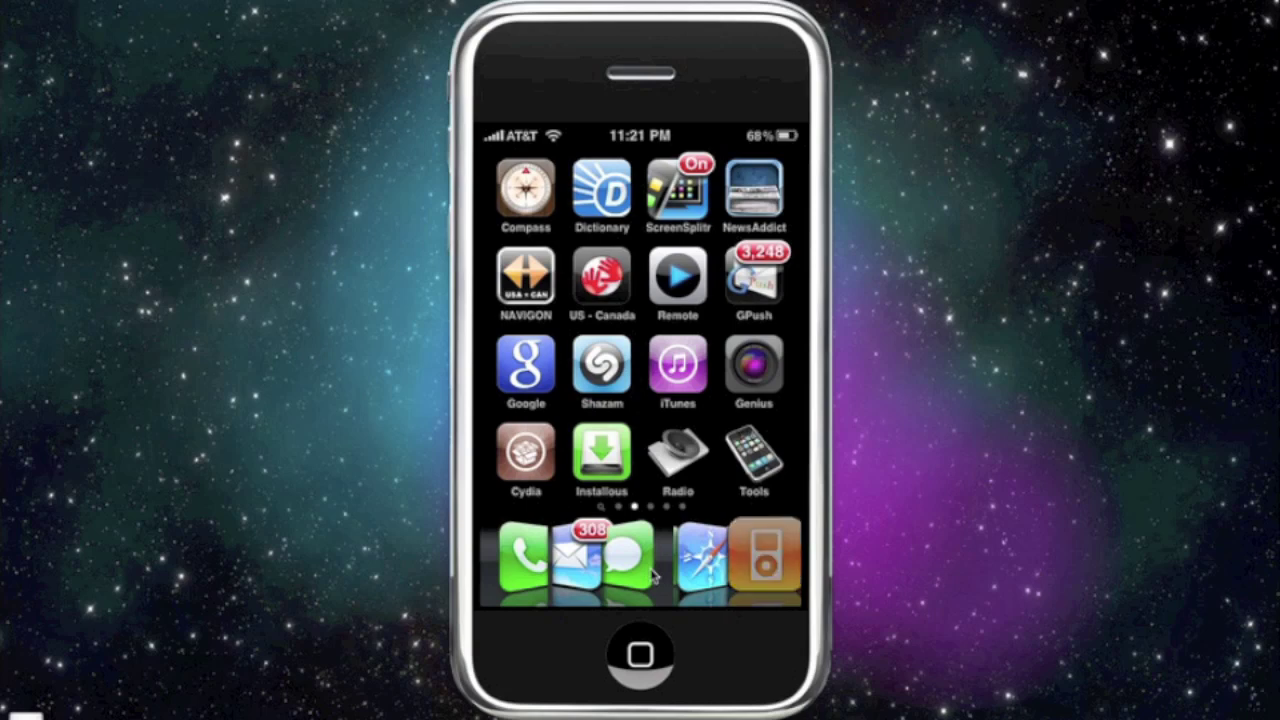
{"action": "left_click_drag", "start_coordinate": [653, 575], "coordinate": [652, 573]}
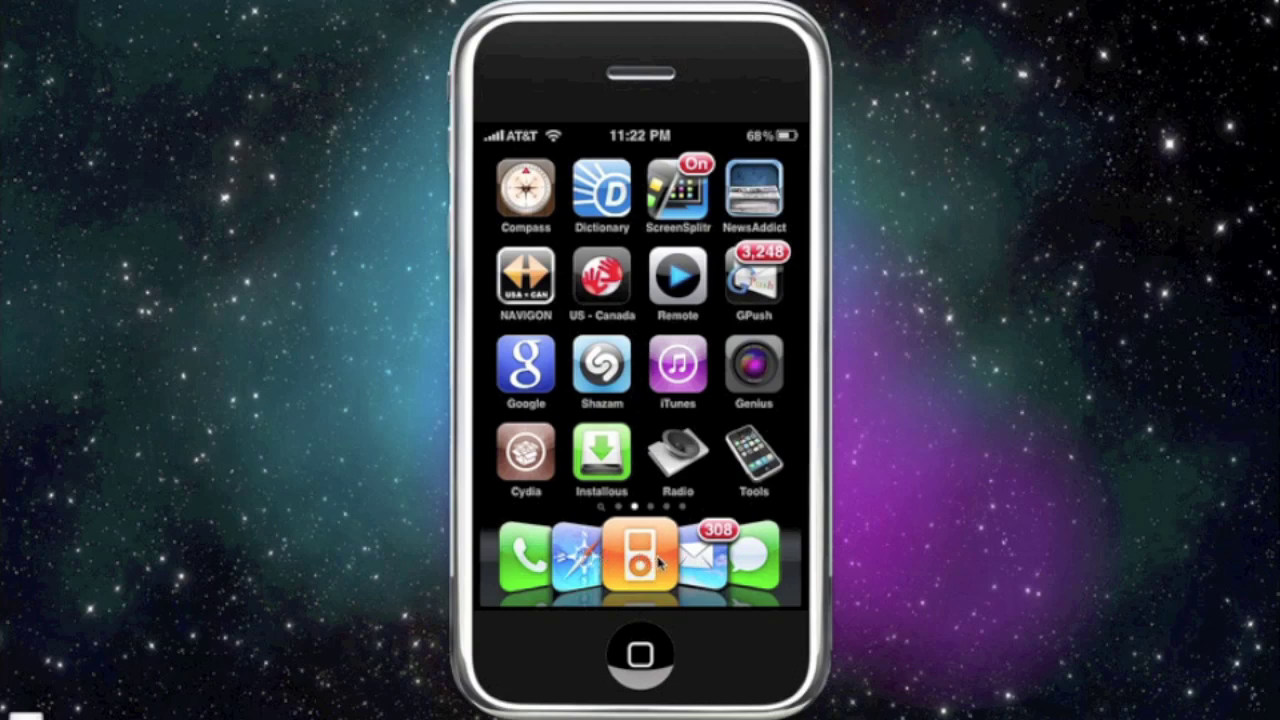
{"action": "left_click", "coordinate": [672, 460]}
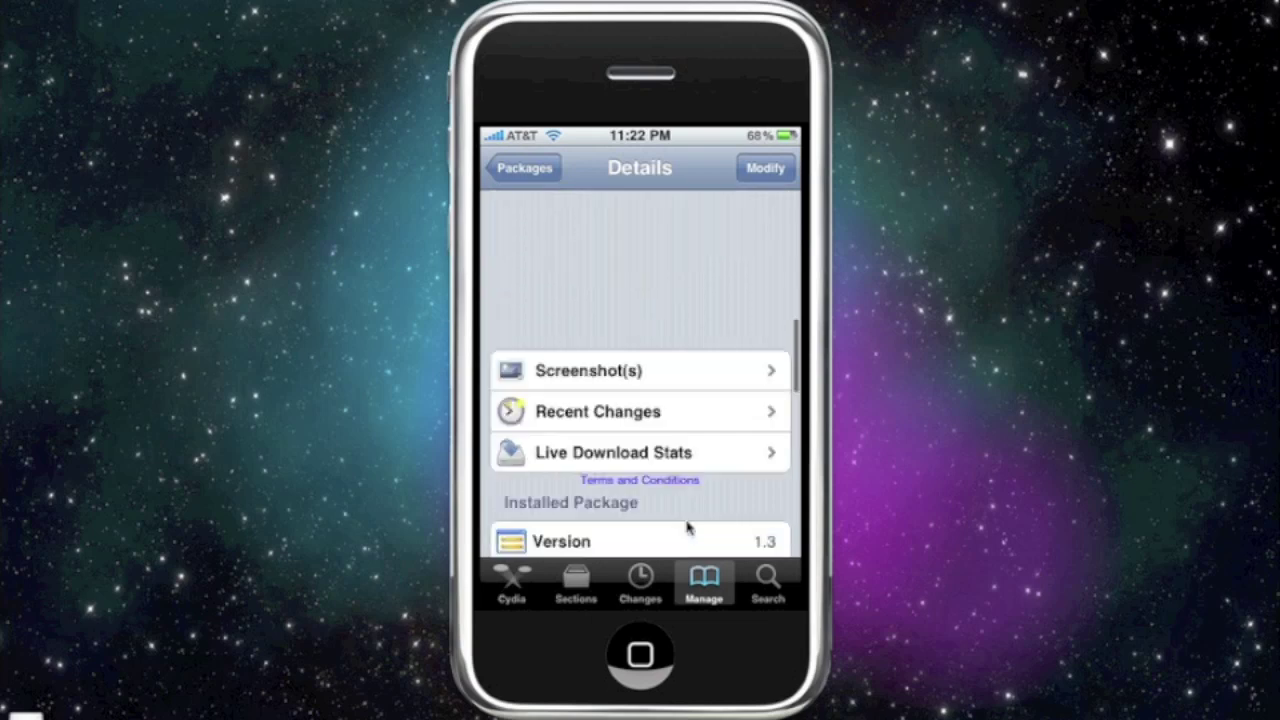
Step: Reopen Dock Flow Three's Screenshot(s) page and scroll down to the Alternate 3 preview
{"action": "left_click", "coordinate": [687, 528]}
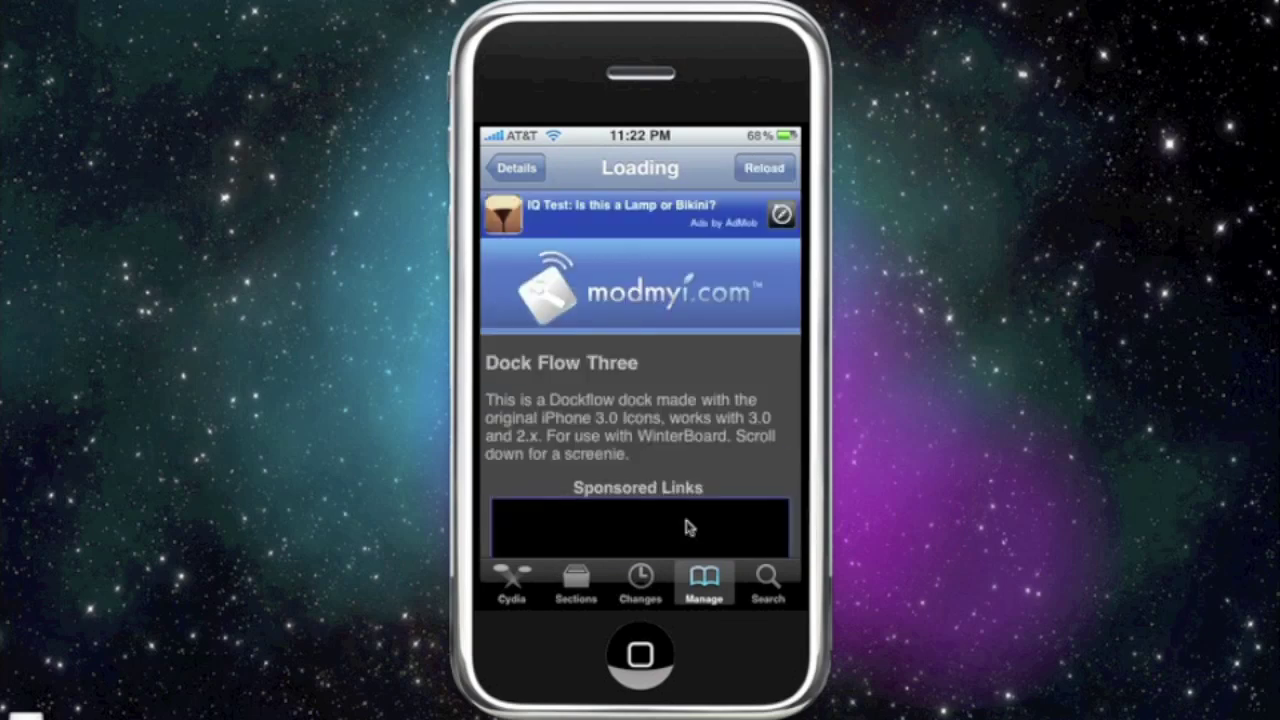
{"action": "scroll", "coordinate": [686, 526], "scroll_direction": "down", "scroll_amount": 5}
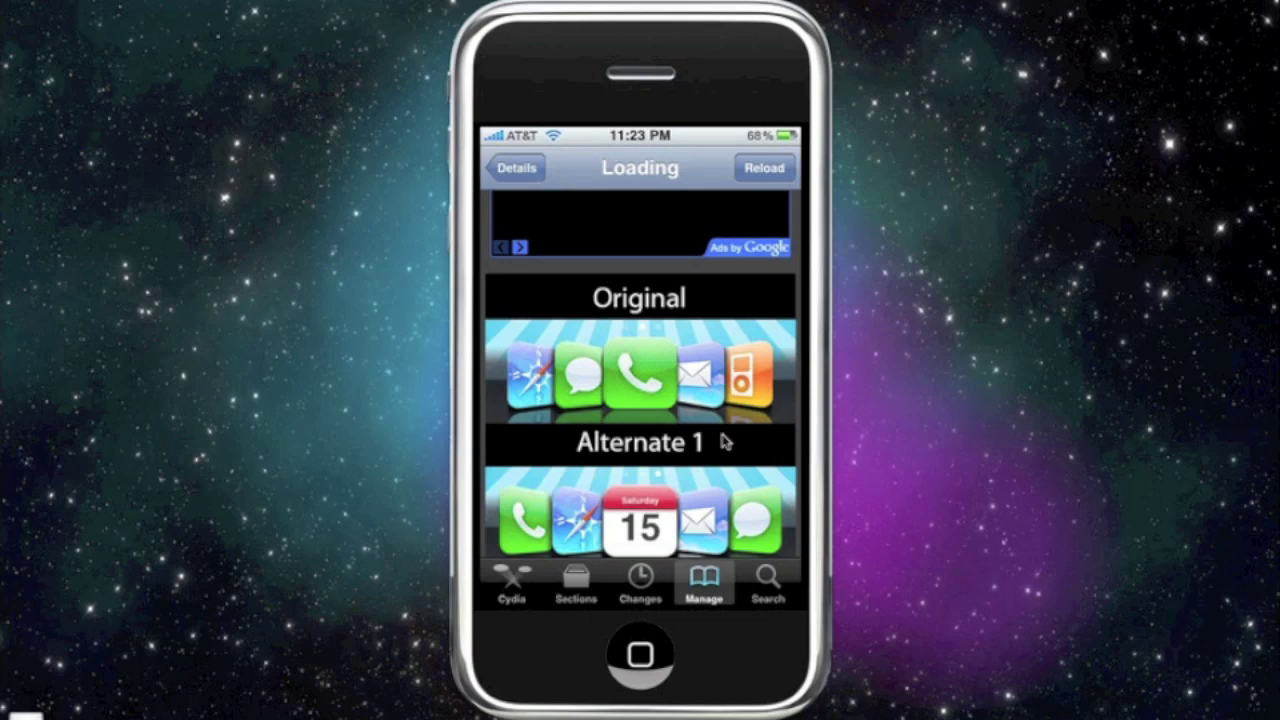
{"action": "scroll", "coordinate": [568, 468], "scroll_direction": "down", "scroll_amount": 2}
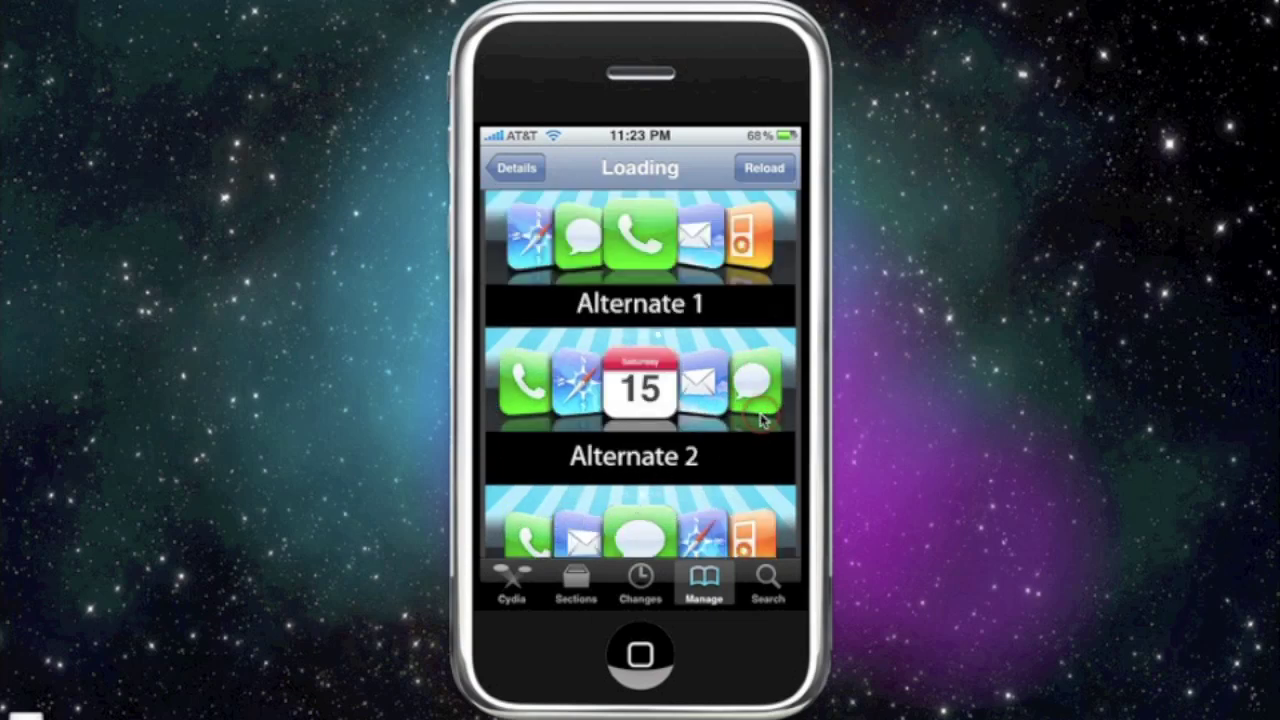
{"action": "scroll", "coordinate": [680, 428], "scroll_direction": "down", "scroll_amount": 2}
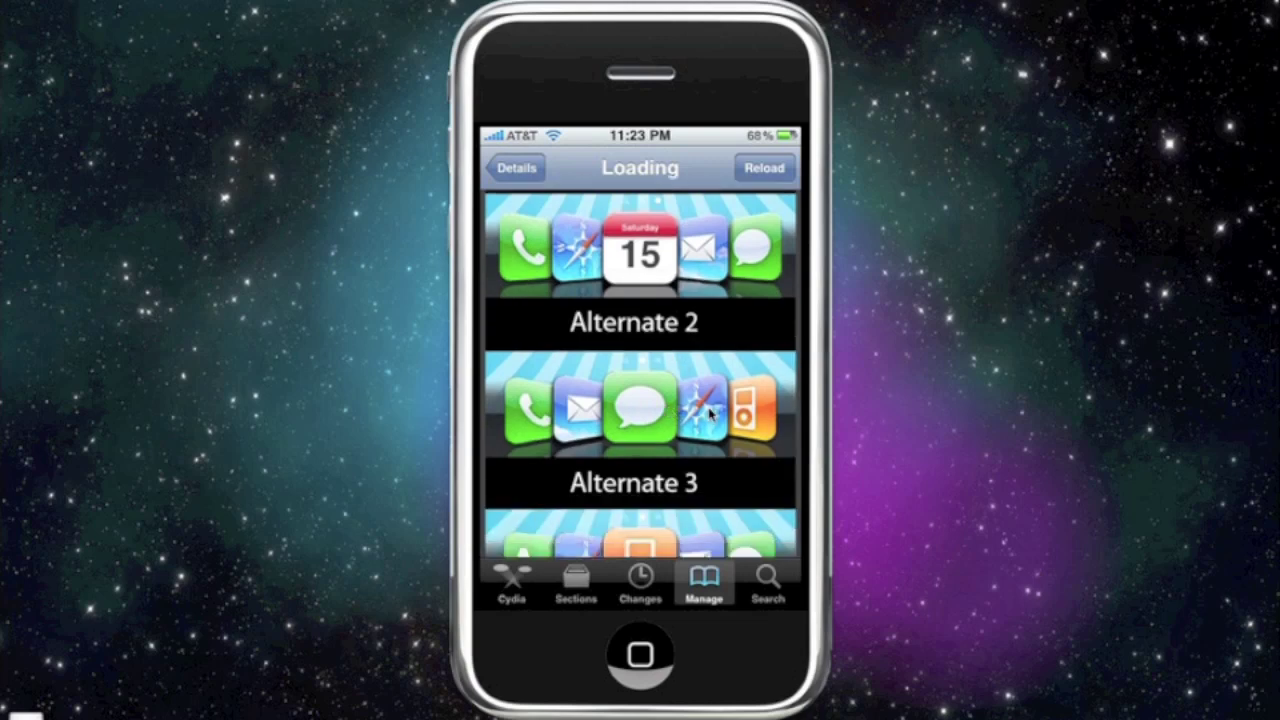
{"action": "scroll", "coordinate": [710, 414], "scroll_direction": "down", "scroll_amount": 2}
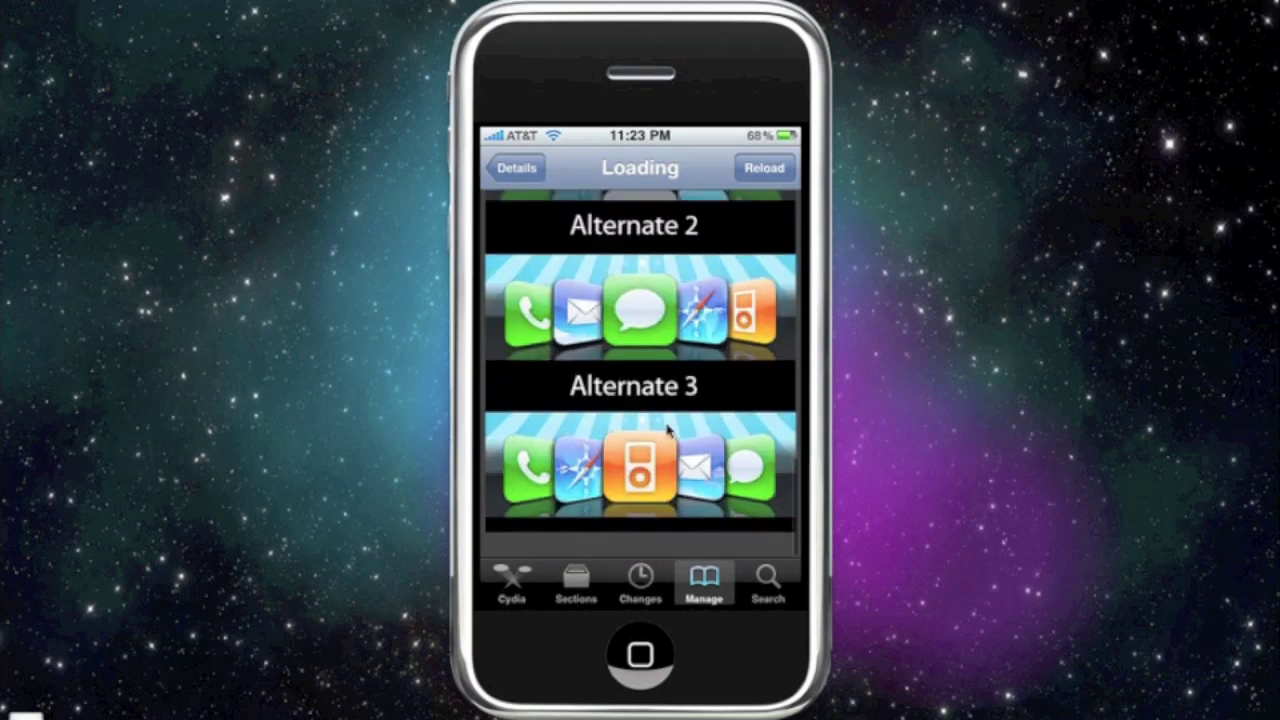